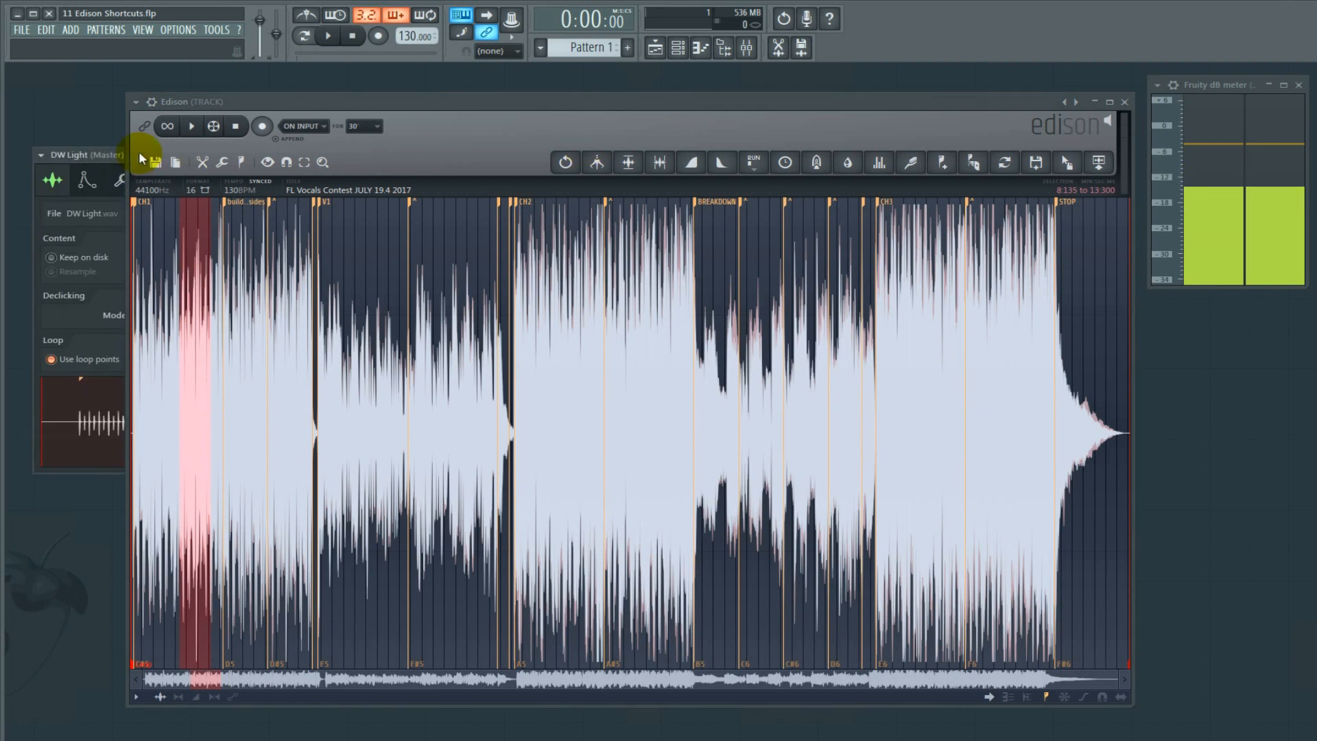
Step: Bring up the DW Light channel window, close it, and move the Edison window back to the middle of the workspace
{"action": "left_click_drag", "start_coordinate": [93, 154], "coordinate": [632, 370]}
{"action": "left_click_drag", "start_coordinate": [746, 74], "coordinate": [665, 74]}
{"action": "key", "text": "ctrl+e"}
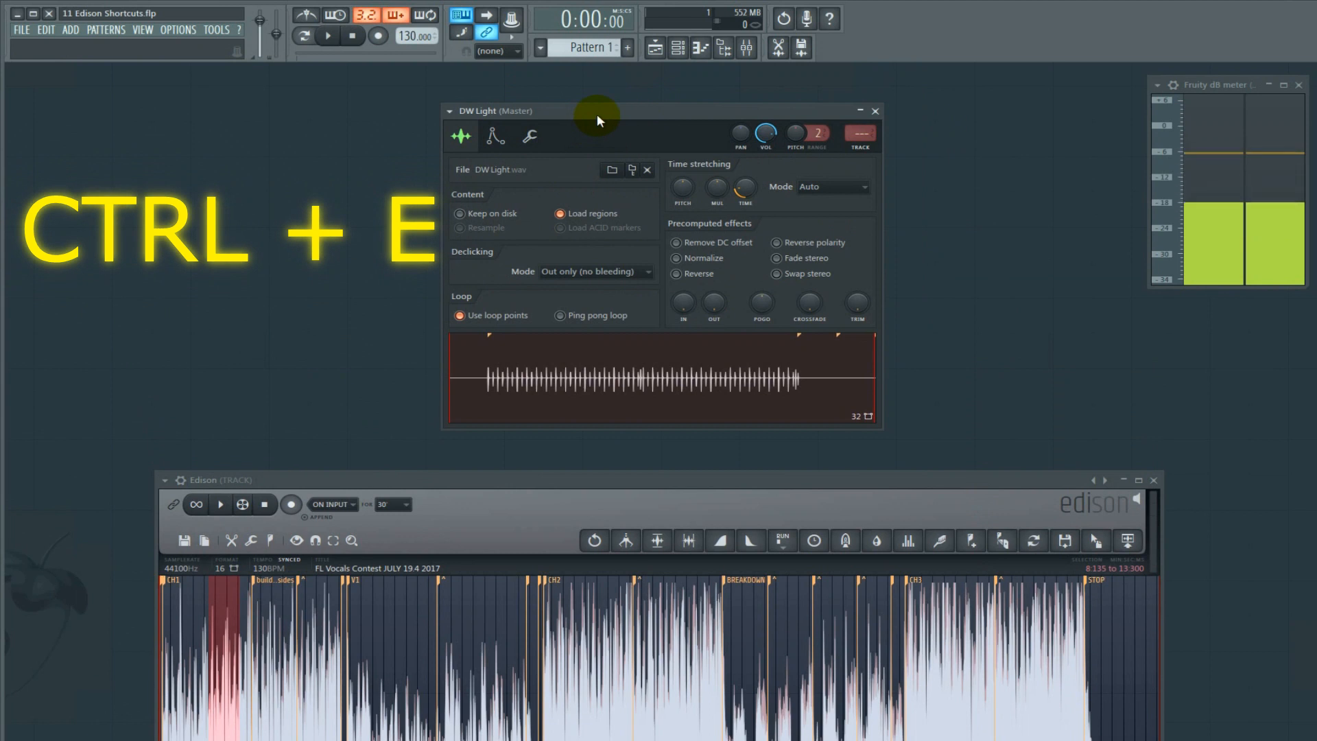
{"action": "left_click", "coordinate": [875, 112]}
{"action": "left_click_drag", "start_coordinate": [727, 481], "coordinate": [694, 93]}
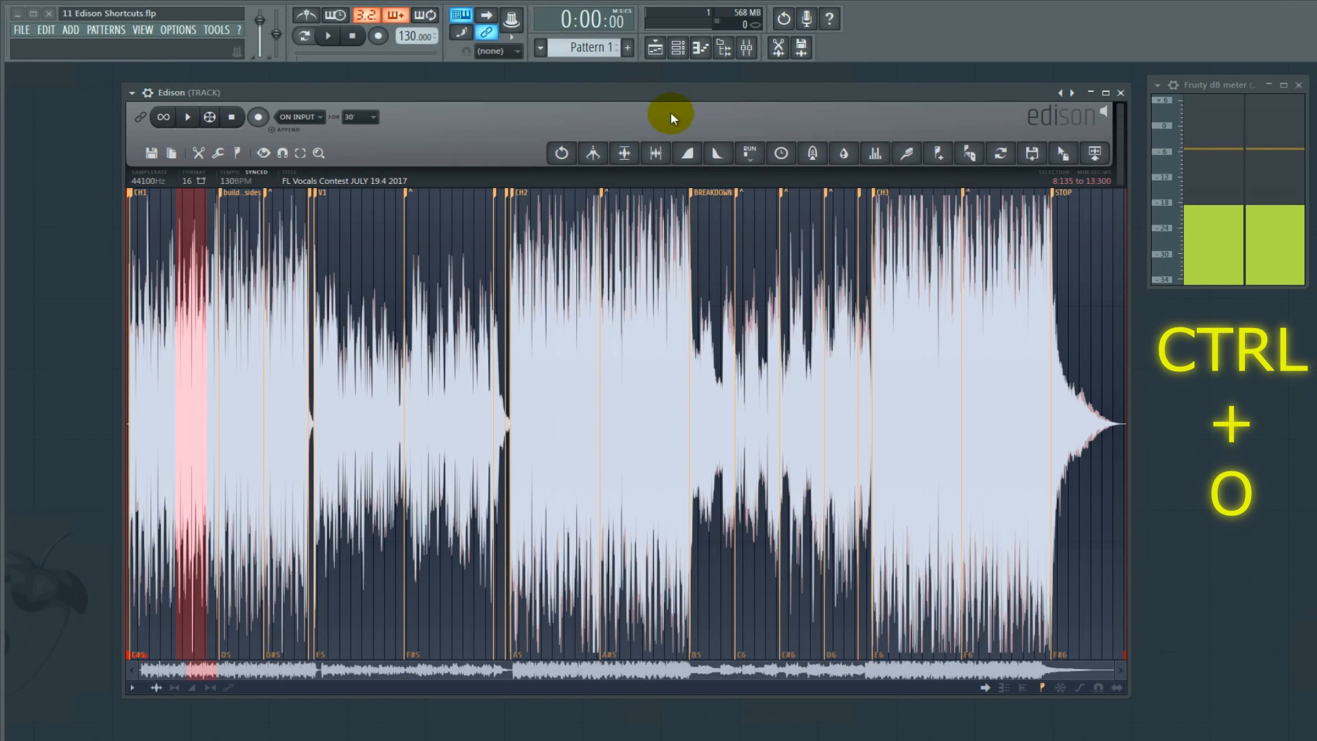
Step: Open Edison's dialog for loading a sound file and cancel it without choosing a file
{"action": "key", "text": "ctrl+o"}
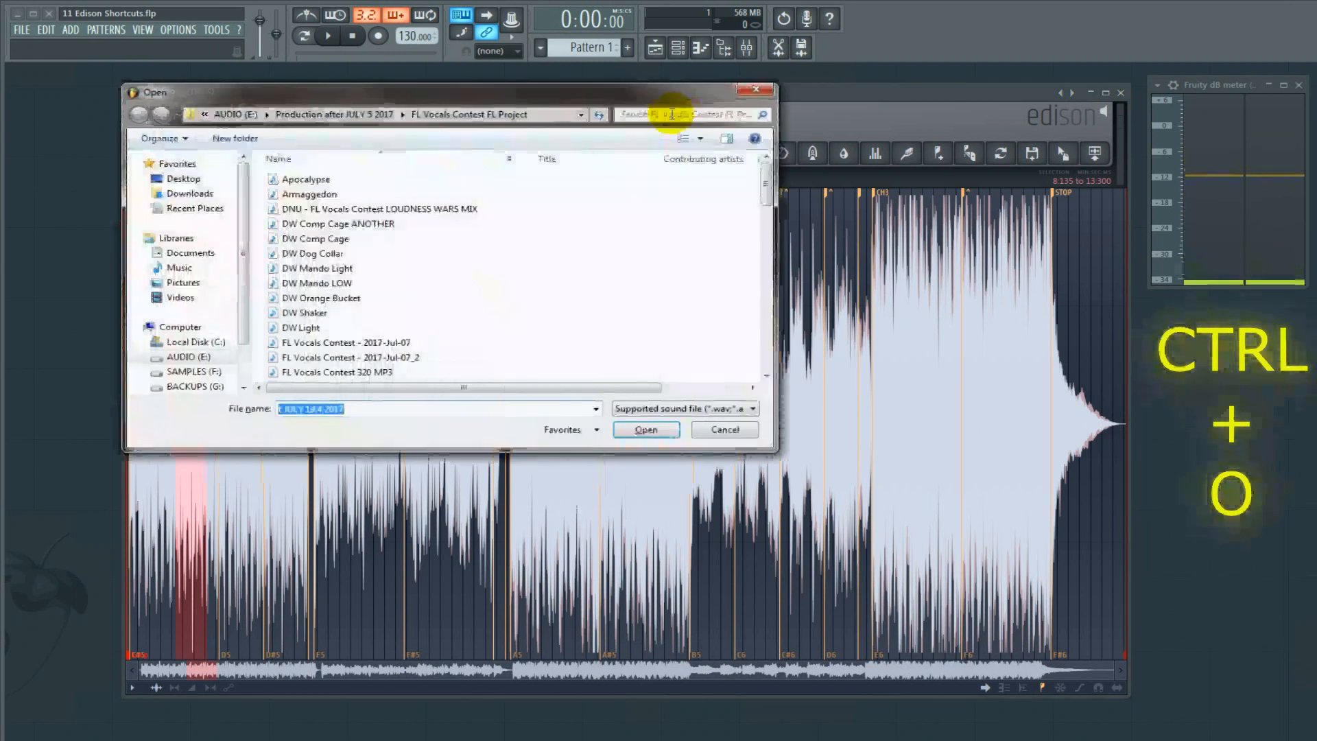
{"action": "left_click", "coordinate": [756, 91]}
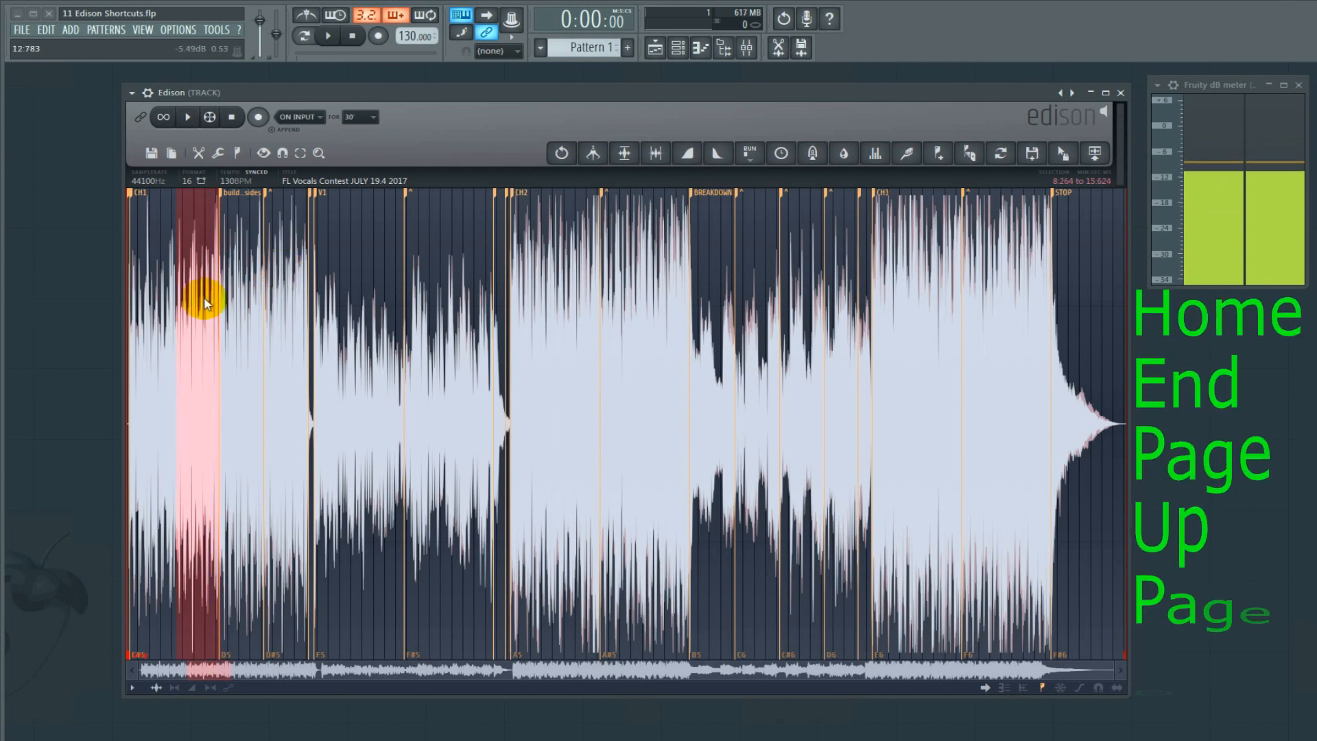
Step: Shorten the selection to 10:072–15:624 and switch repeatedly between a close-up of it and the whole track
{"action": "left_click_drag", "start_coordinate": [183, 323], "coordinate": [190, 322]}
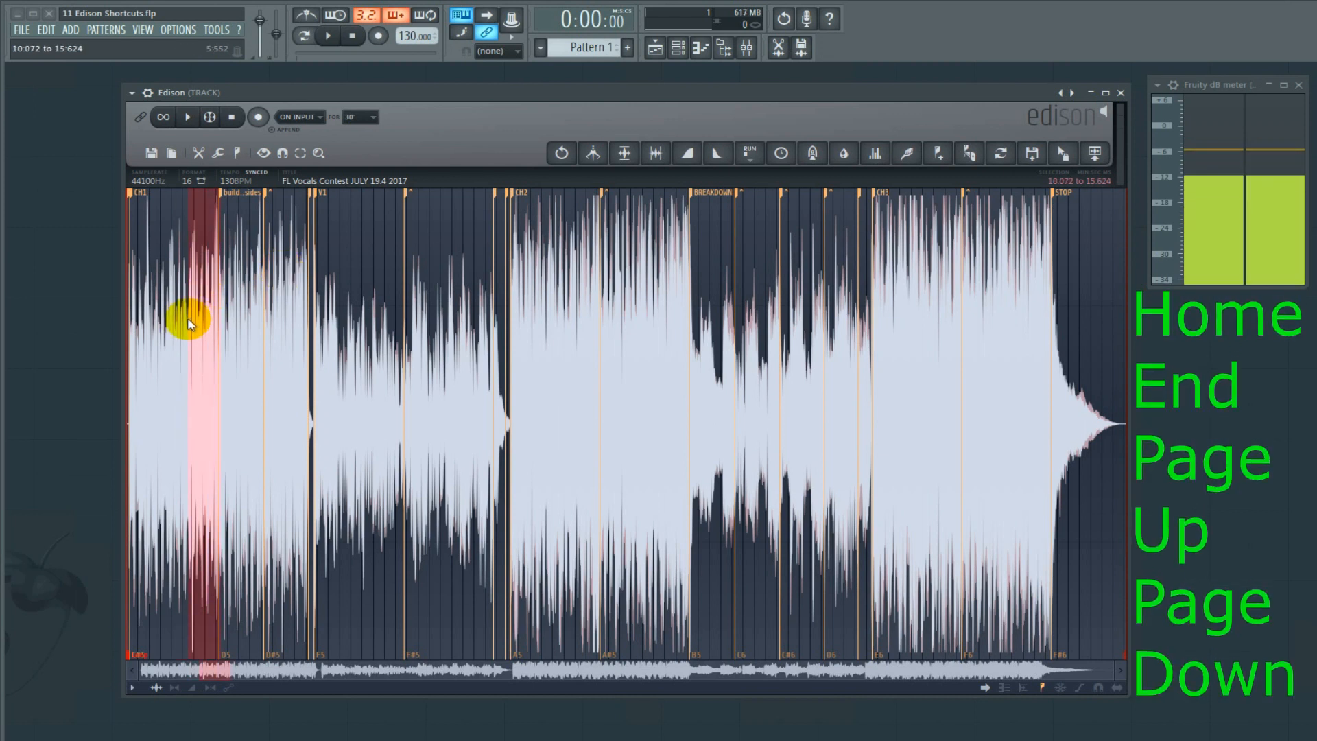
{"action": "key", "text": "Page_Up"}
{"action": "key", "text": "Page_Up"}
{"action": "key", "text": "Page_Up"}
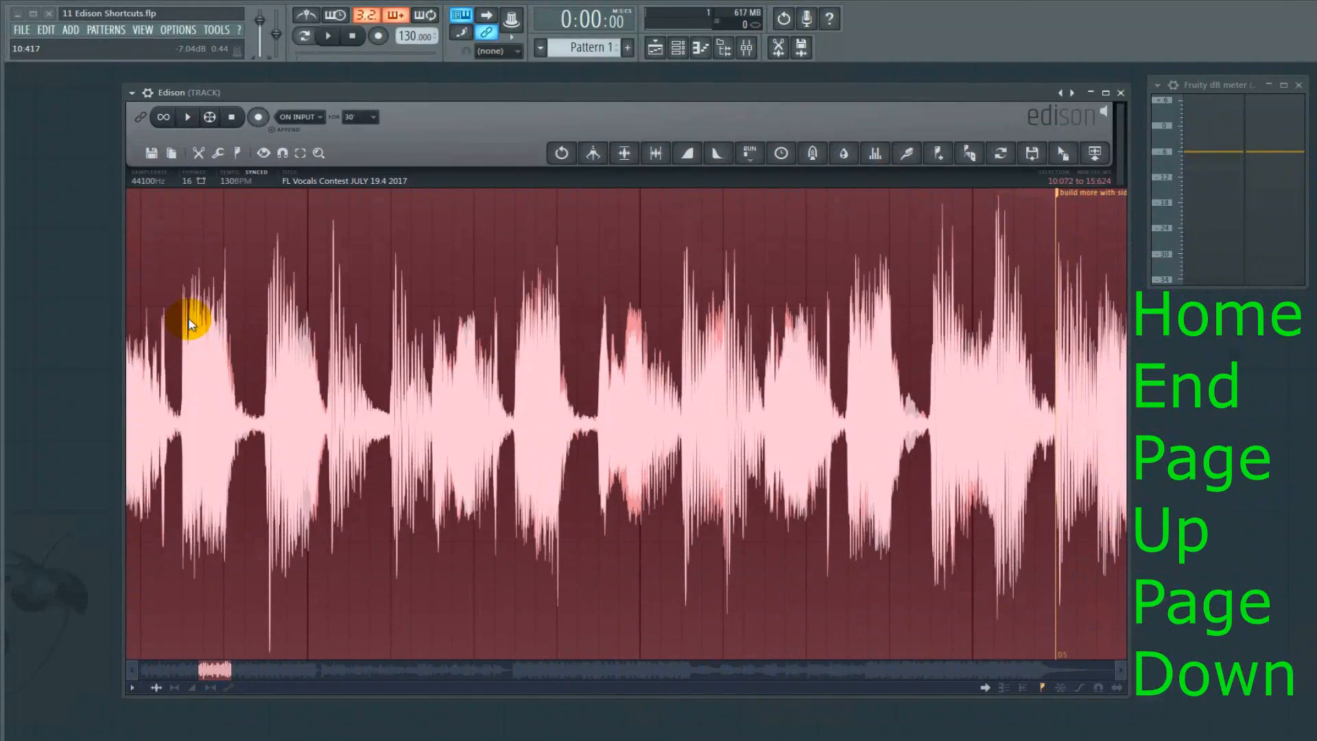
{"action": "key", "text": "Page_Down"}
{"action": "key", "text": "Page_Down"}
{"action": "key", "text": "Page_Down"}
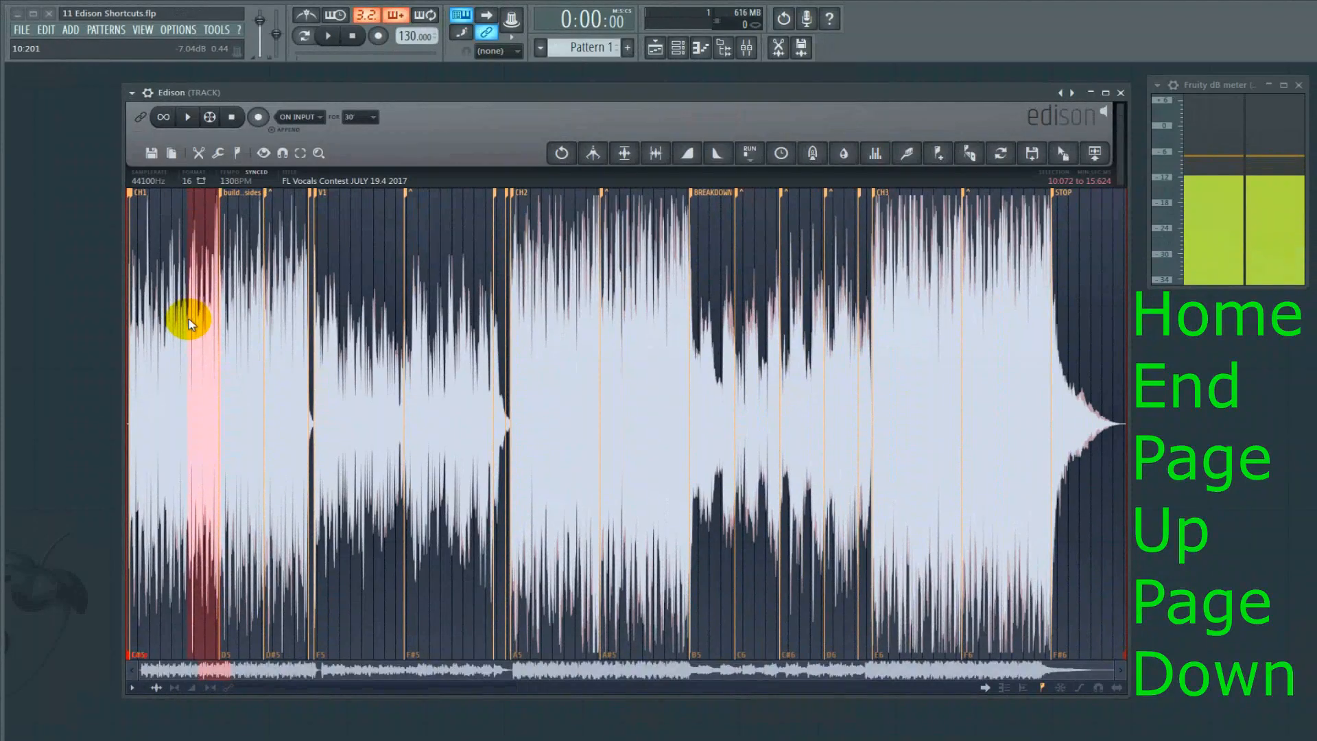
{"action": "key", "text": "Page_Up"}
{"action": "key", "text": "Page_Up"}
{"action": "key", "text": "Page_Up"}
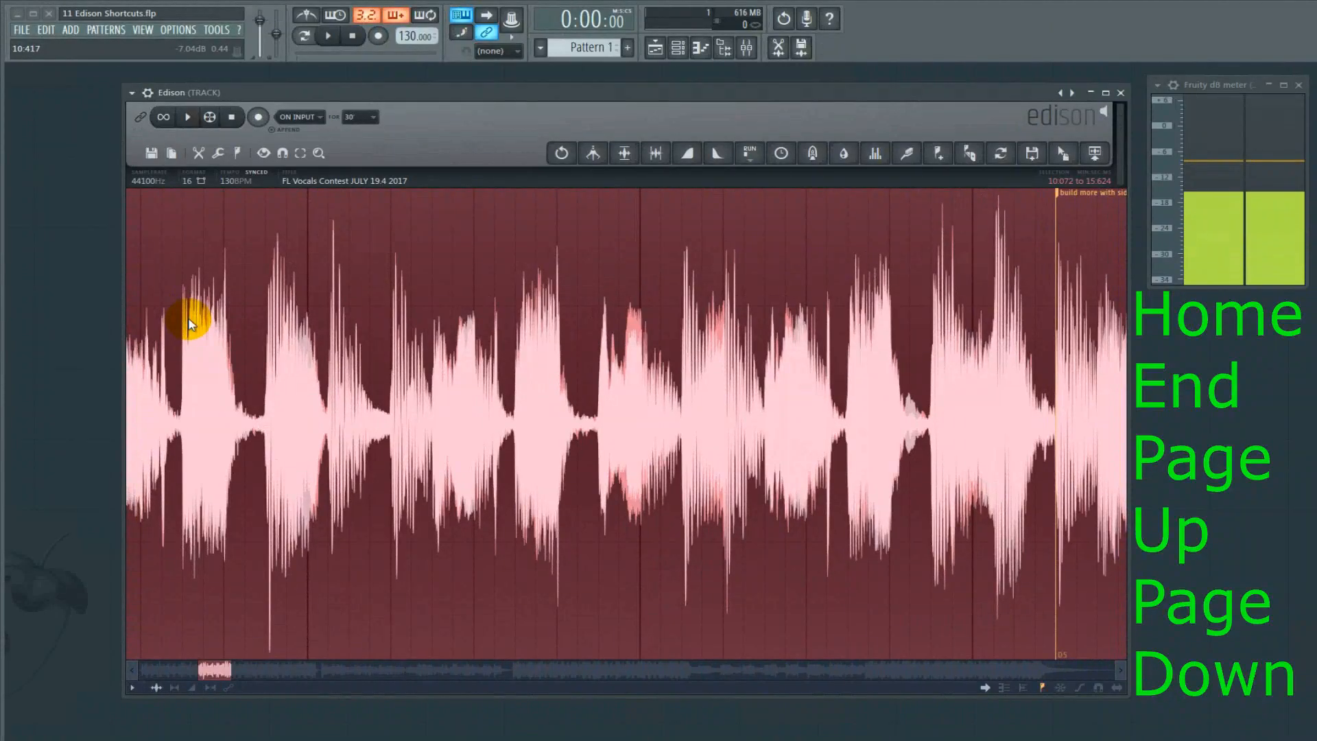
{"action": "key", "text": "Page_Down"}
{"action": "key", "text": "Page_Down"}
{"action": "key", "text": "Page_Down"}
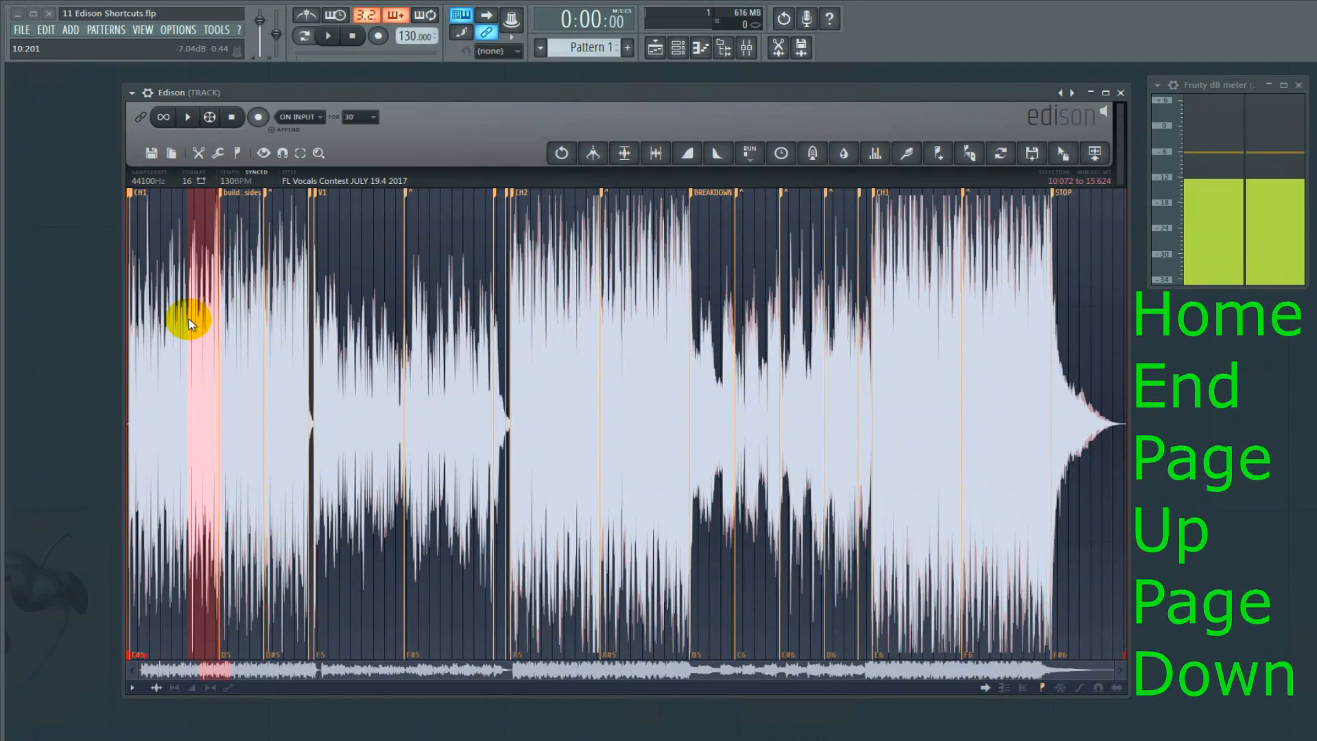
{"action": "key", "text": "Page_Up"}
{"action": "key", "text": "Page_Up"}
{"action": "key", "text": "Page_Up"}
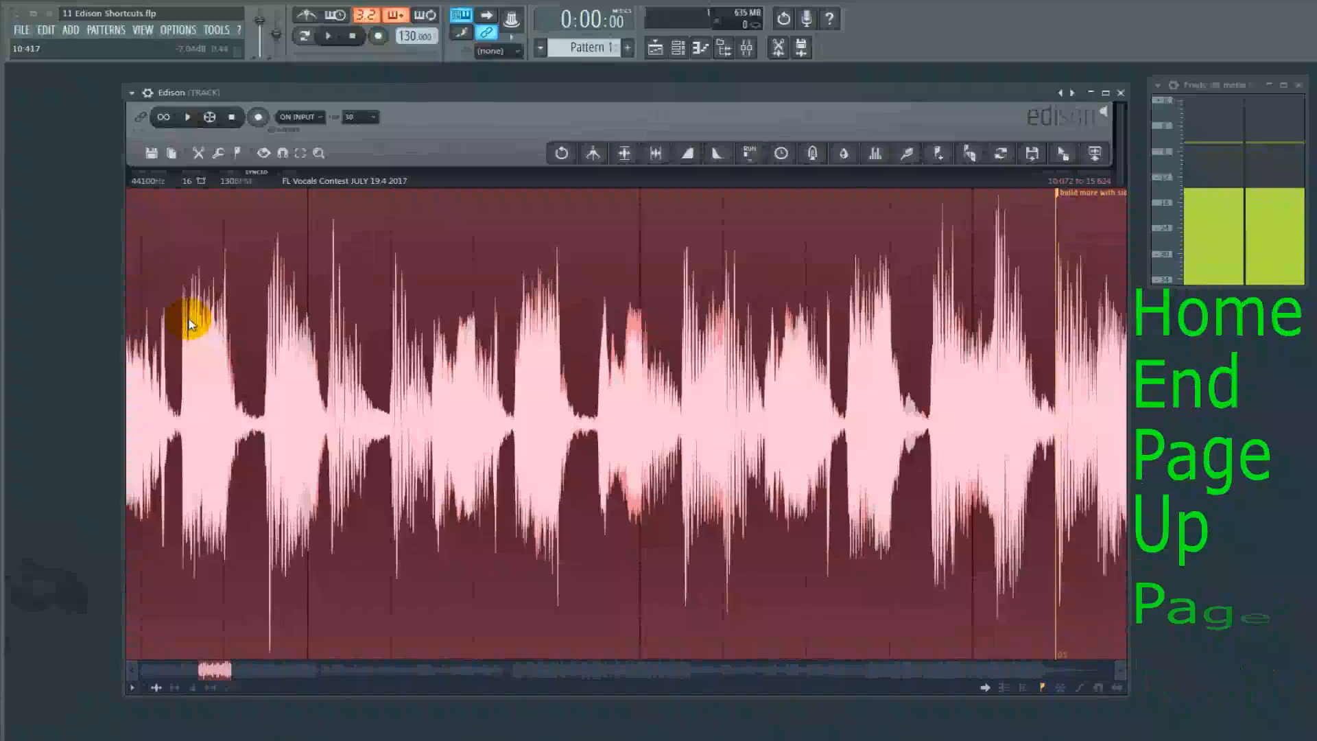
{"action": "key", "text": "Page_Down"}
{"action": "key", "text": "Page_Down"}
{"action": "key", "text": "Page_Down"}
{"action": "key", "text": "Page_Up"}
{"action": "key", "text": "Page_Up"}
{"action": "key", "text": "Page_Up"}
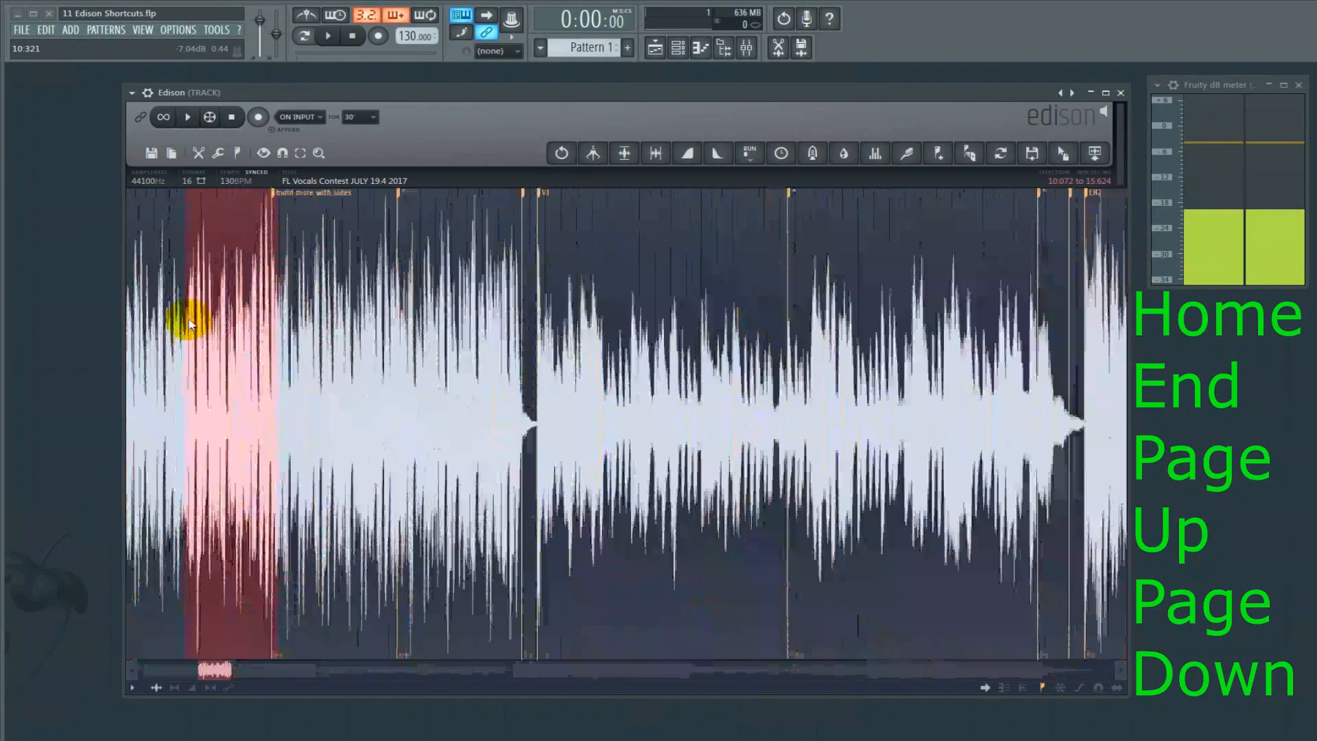
{"action": "key", "text": "Page_Down"}
{"action": "key", "text": "Page_Down"}
{"action": "key", "text": "Page_Down"}
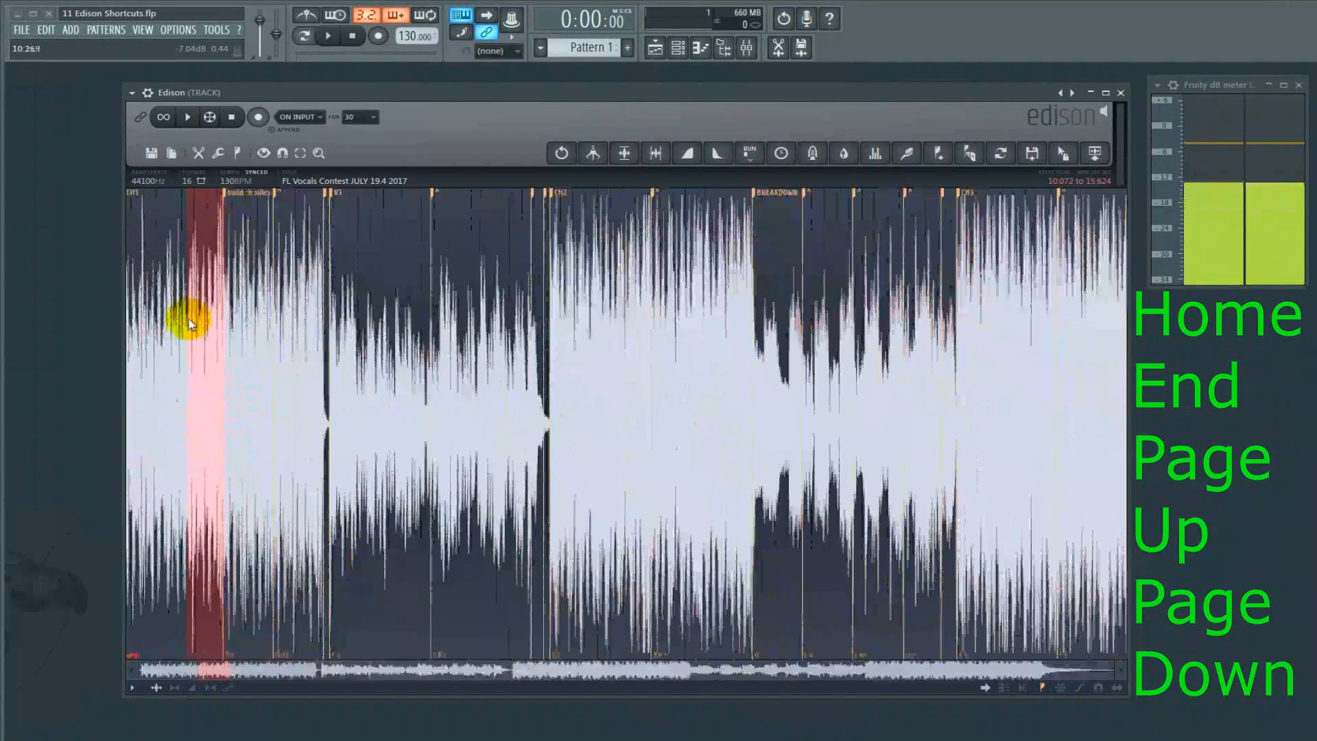
{"action": "key", "text": "Page_Up"}
{"action": "key", "text": "Page_Up"}
{"action": "key", "text": "Page_Up"}
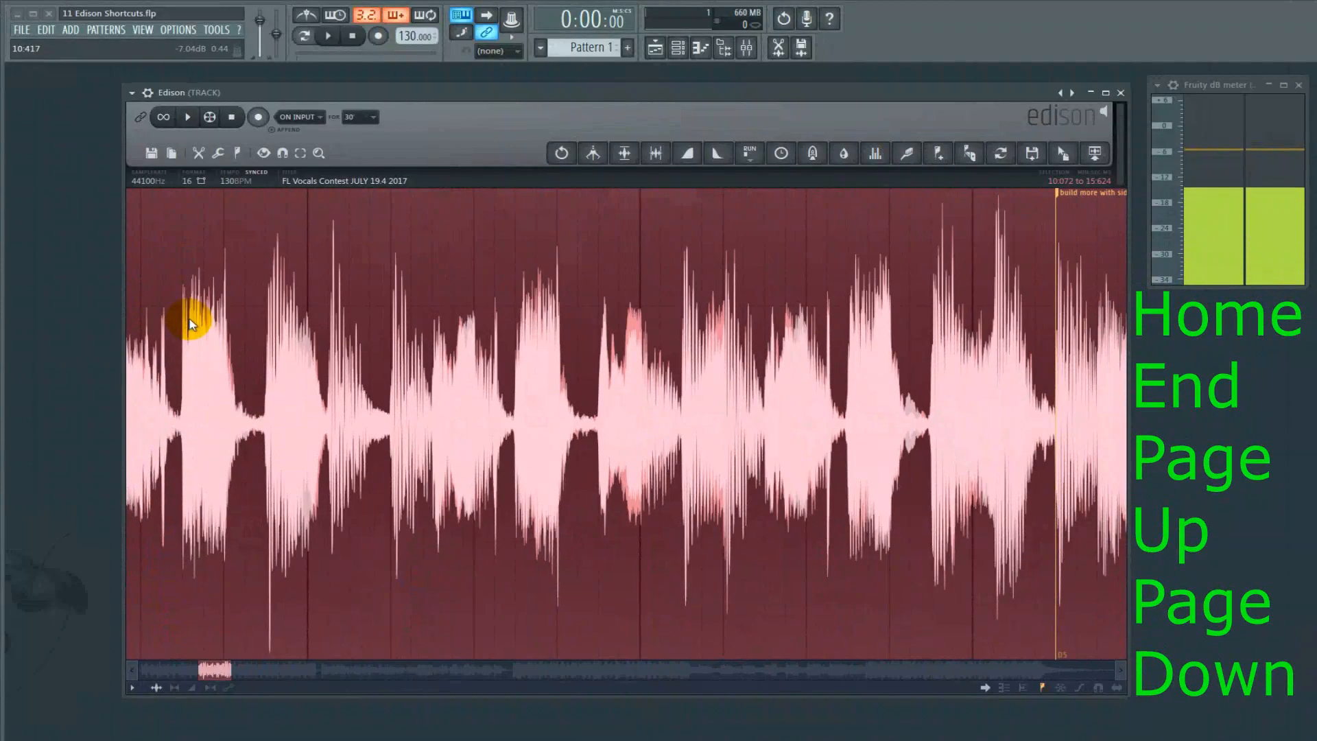
Step: Select the section from 12:166 to 12:967 and view it close up and within the whole track
{"action": "left_click_drag", "start_coordinate": [504, 288], "coordinate": [648, 287]}
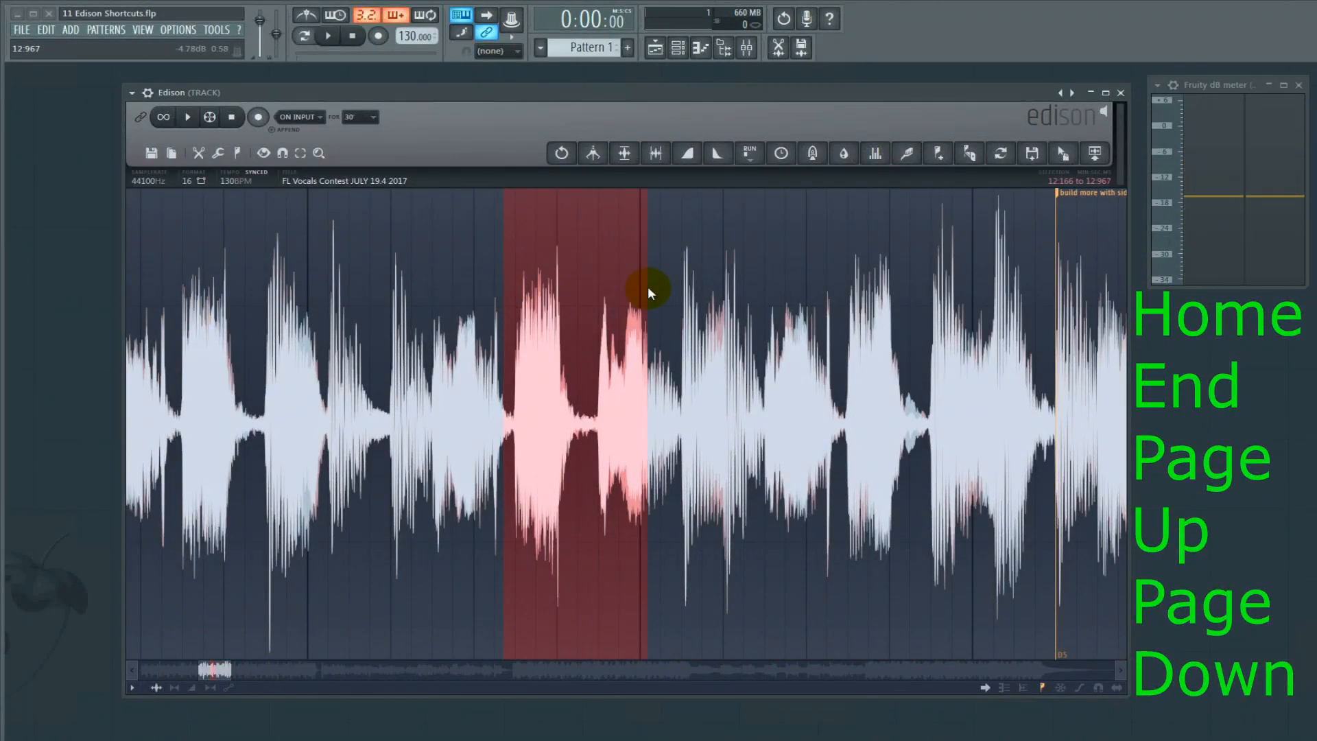
{"action": "key", "text": "Page_Up"}
{"action": "key", "text": "Page_Up"}
{"action": "key", "text": "Page_Up"}
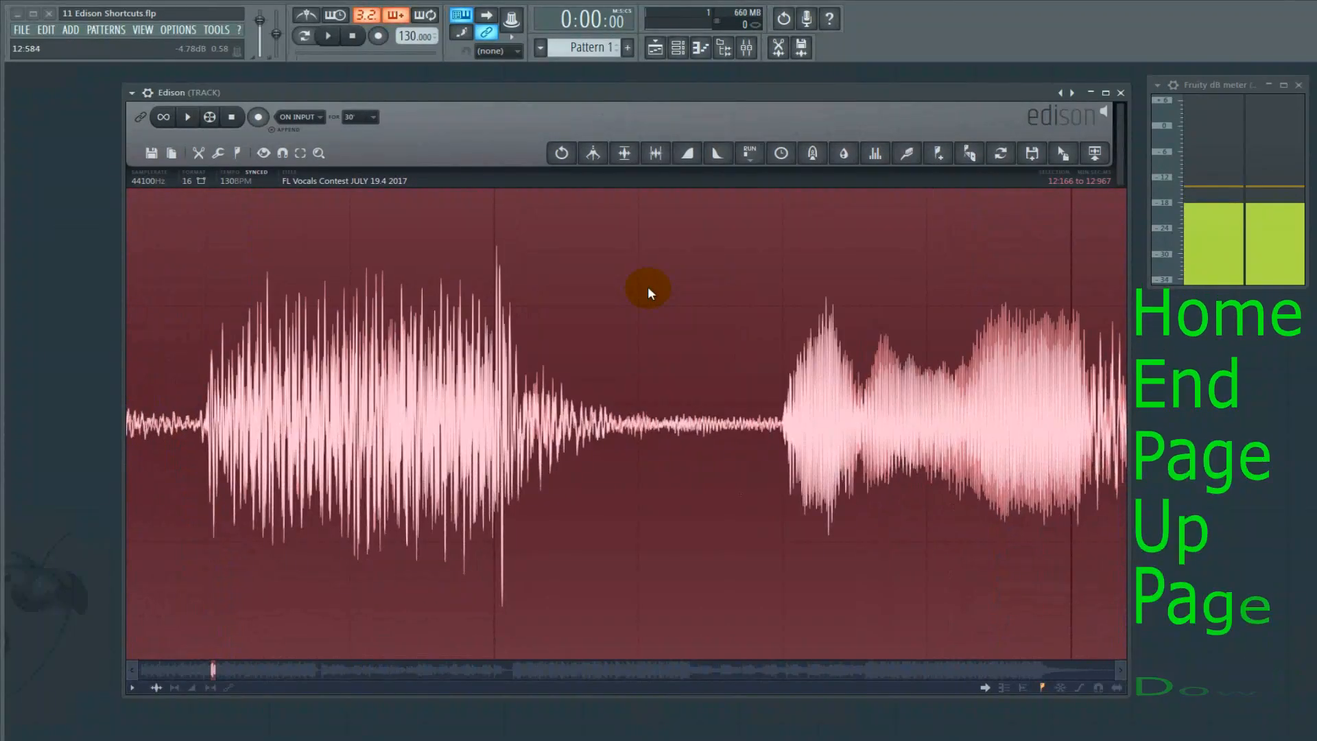
{"action": "key", "text": "Page_Down"}
{"action": "key", "text": "Page_Down"}
{"action": "key", "text": "Page_Down"}
{"action": "key", "text": "Page_Up"}
{"action": "key", "text": "Page_Up"}
{"action": "key", "text": "Page_Up"}
{"action": "key", "text": "Page_Down"}
{"action": "key", "text": "Page_Down"}
{"action": "key", "text": "Page_Down"}
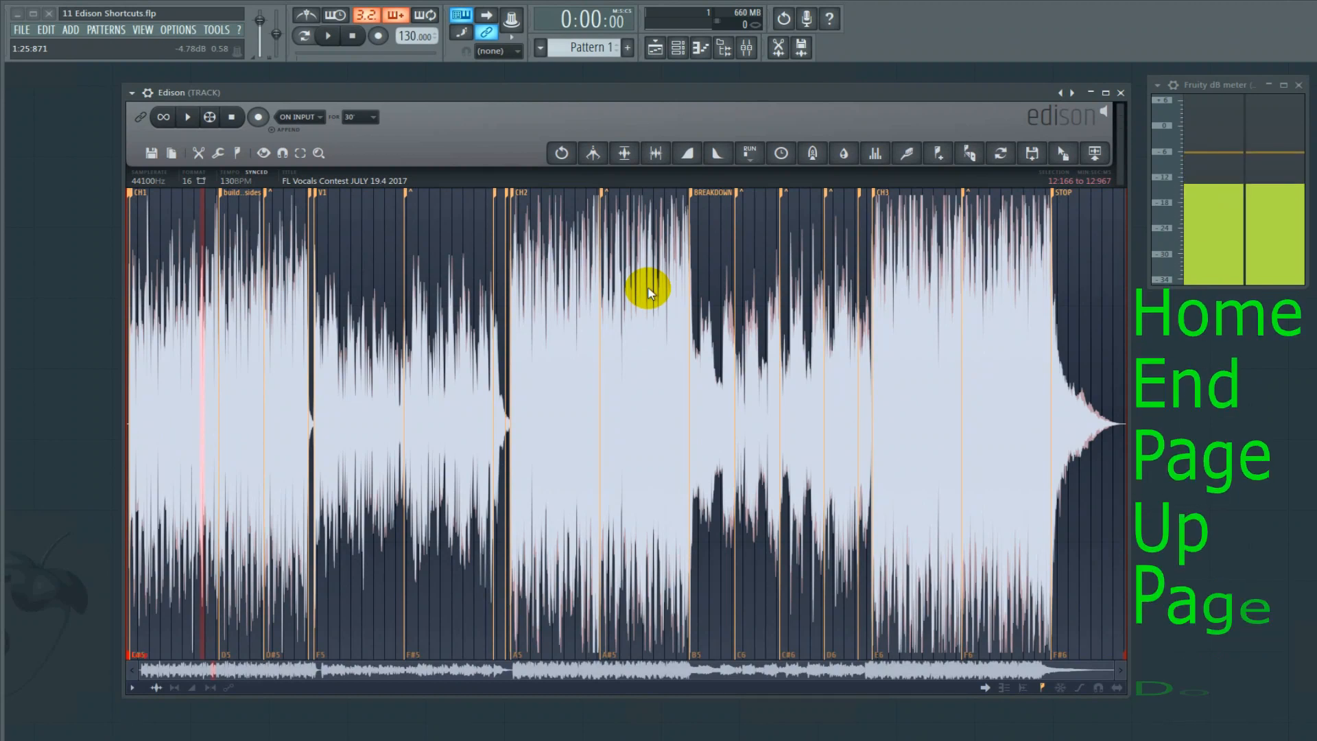
Step: Select 1:20:311 to 1:26:379 in the second chorus and zoom the waveform in and out around it
{"action": "key", "text": "Page_Up"}
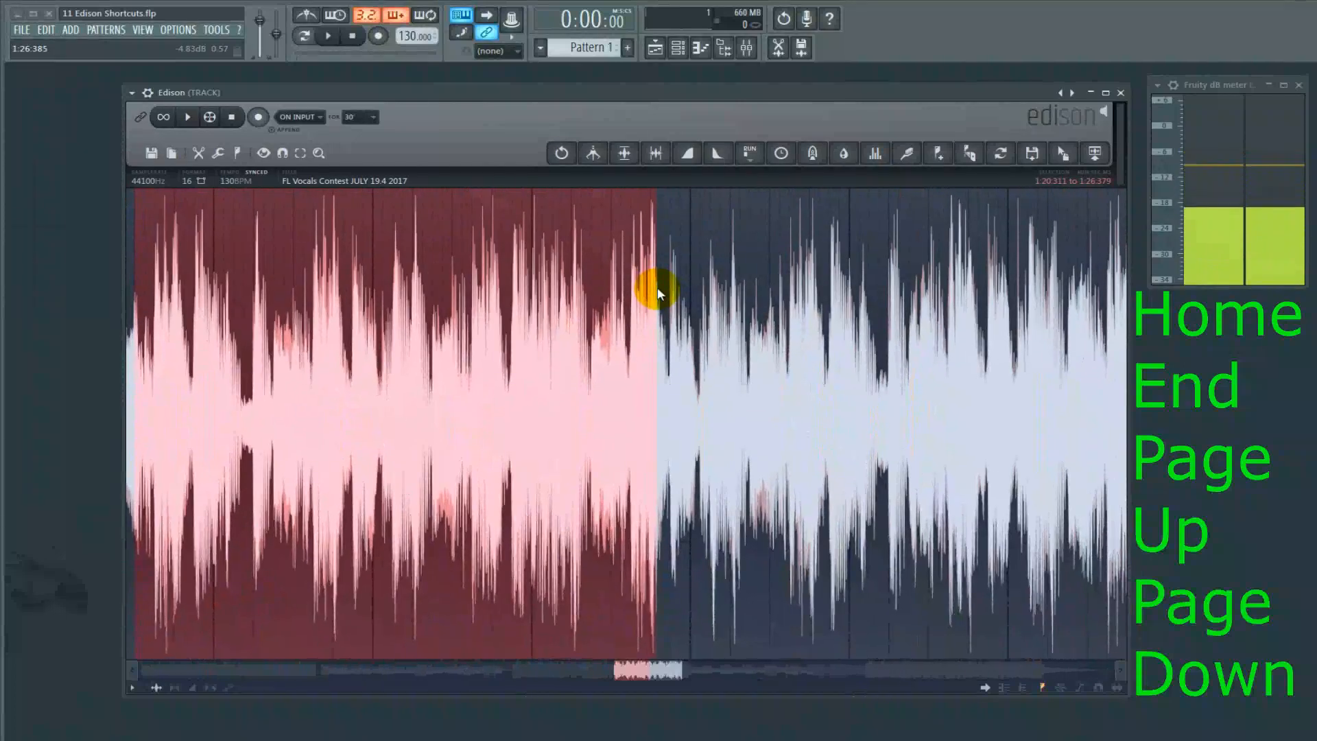
{"action": "key", "text": "Page_Down"}
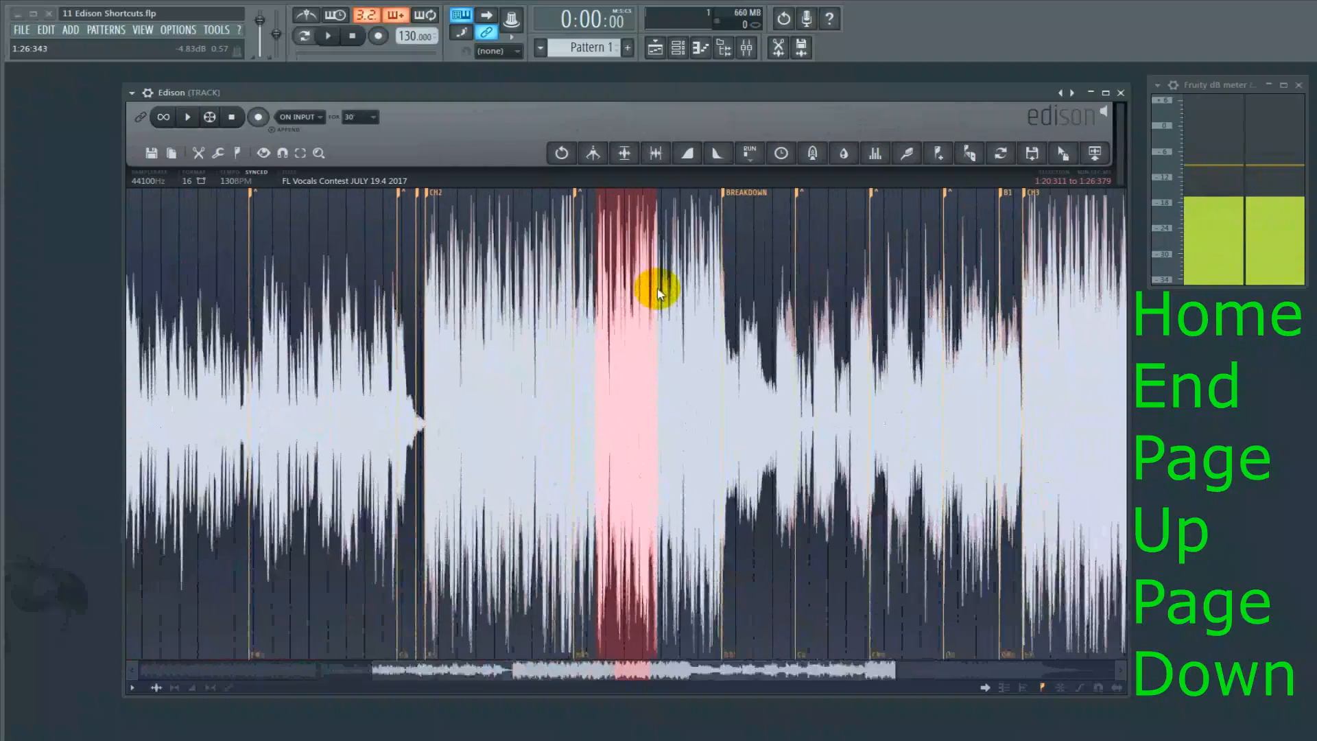
{"action": "key", "text": "Page_Up"}
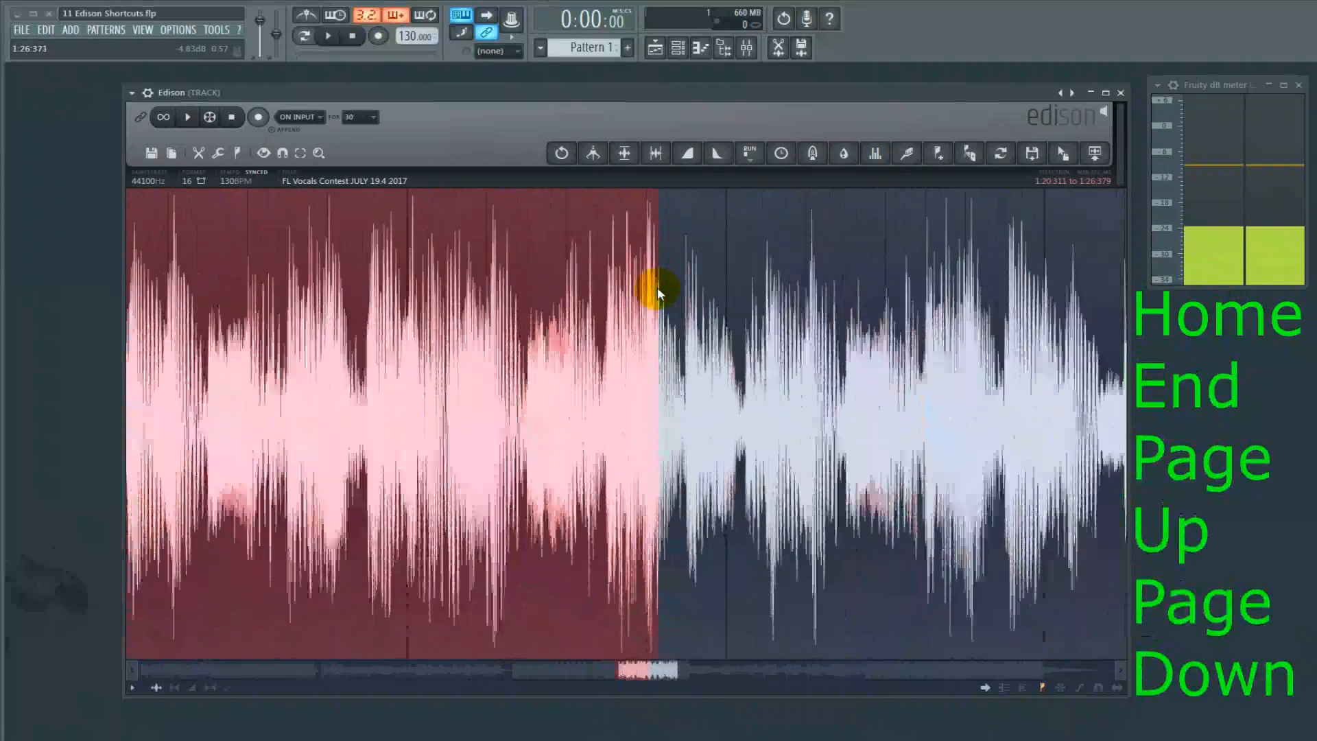
{"action": "key", "text": "Page_Down"}
Step: Examine the waveform at the exact start and end of the selection, and return to the full track view
{"action": "key", "text": "ctrl+Left"}
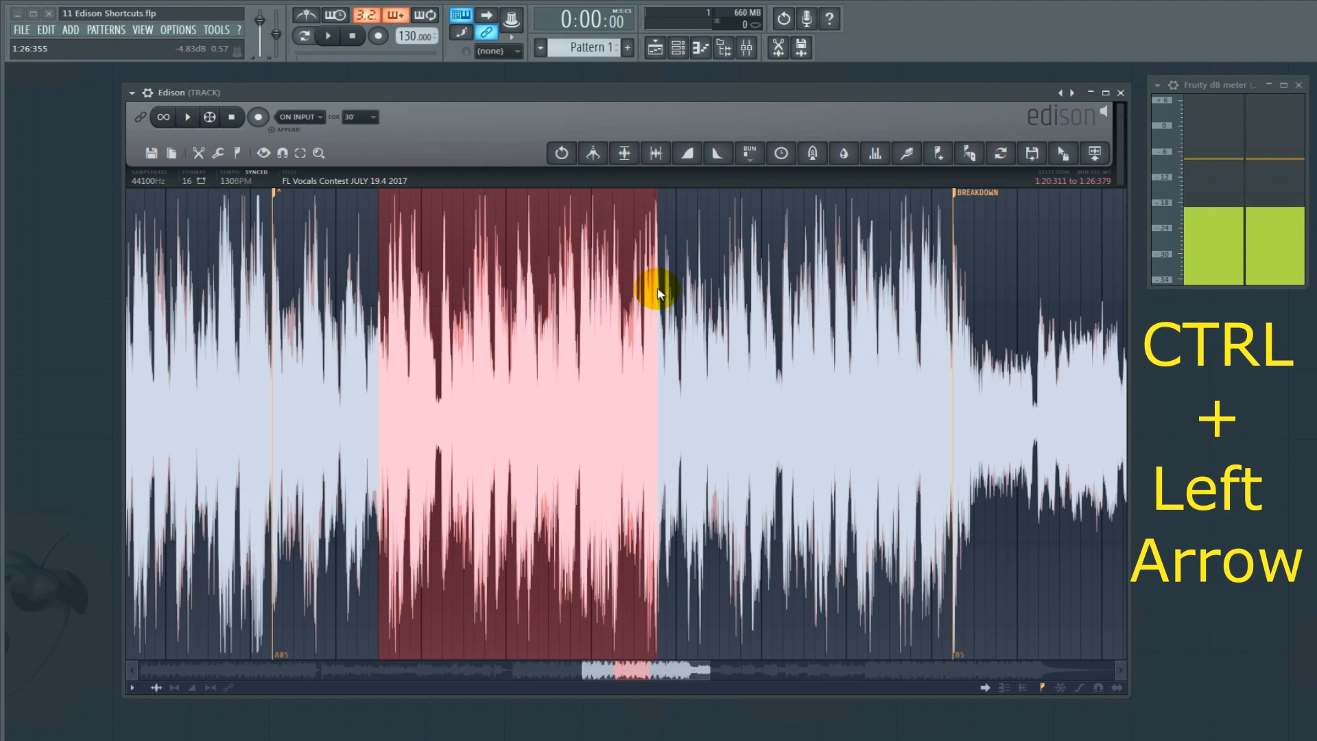
{"action": "key", "text": "ctrl+Left"}
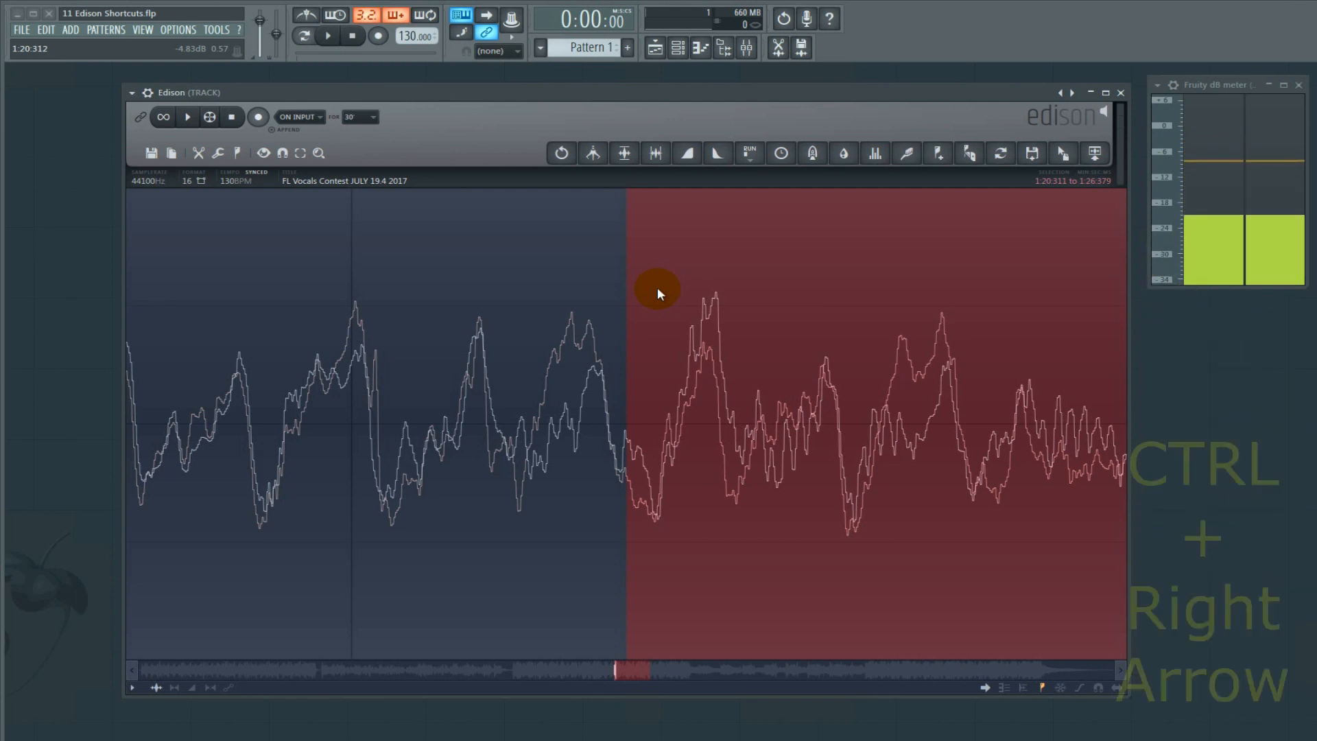
{"action": "key", "text": "ctrl+Right"}
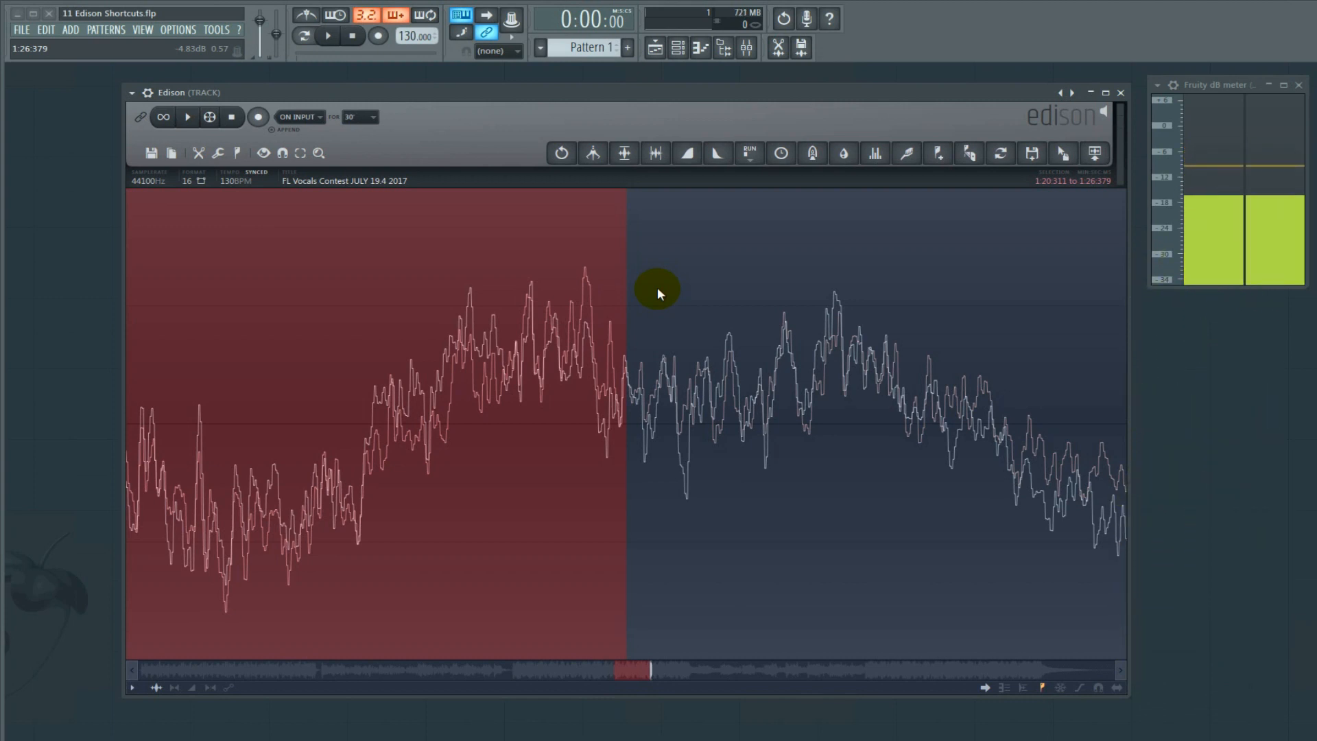
{"action": "key", "text": "ctrl+Down"}
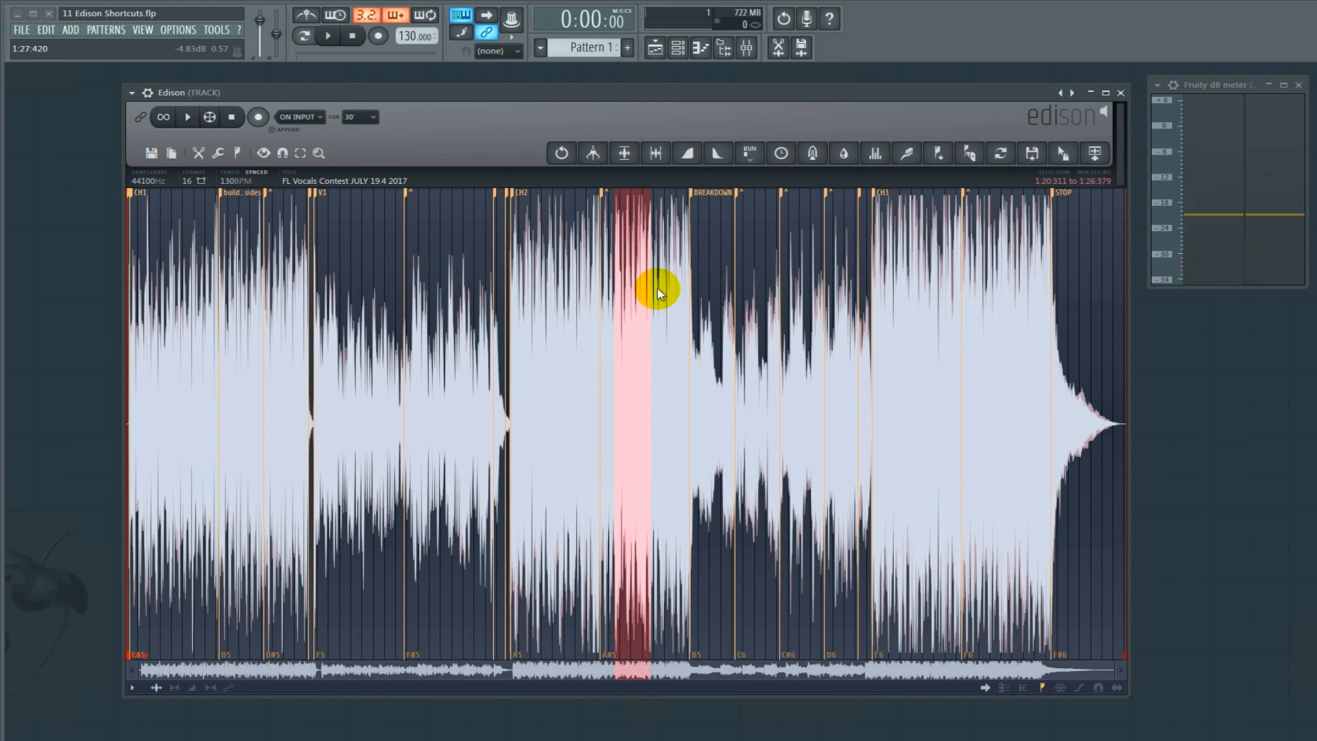
Step: Select the opening section at the CH1 marker from 0:446 to 1:622 and play it back
{"action": "left_click_drag", "start_coordinate": [220, 395], "coordinate": [446, 385]}
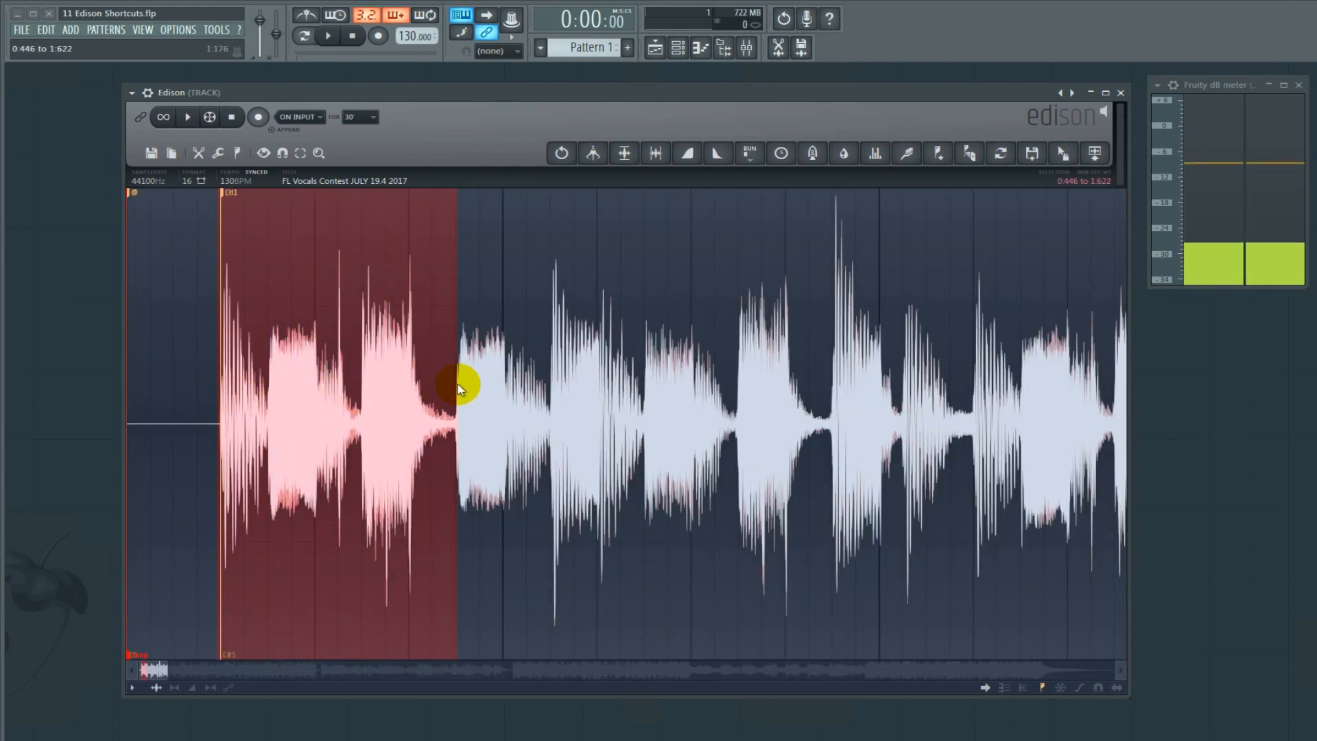
{"action": "key", "text": "space"}
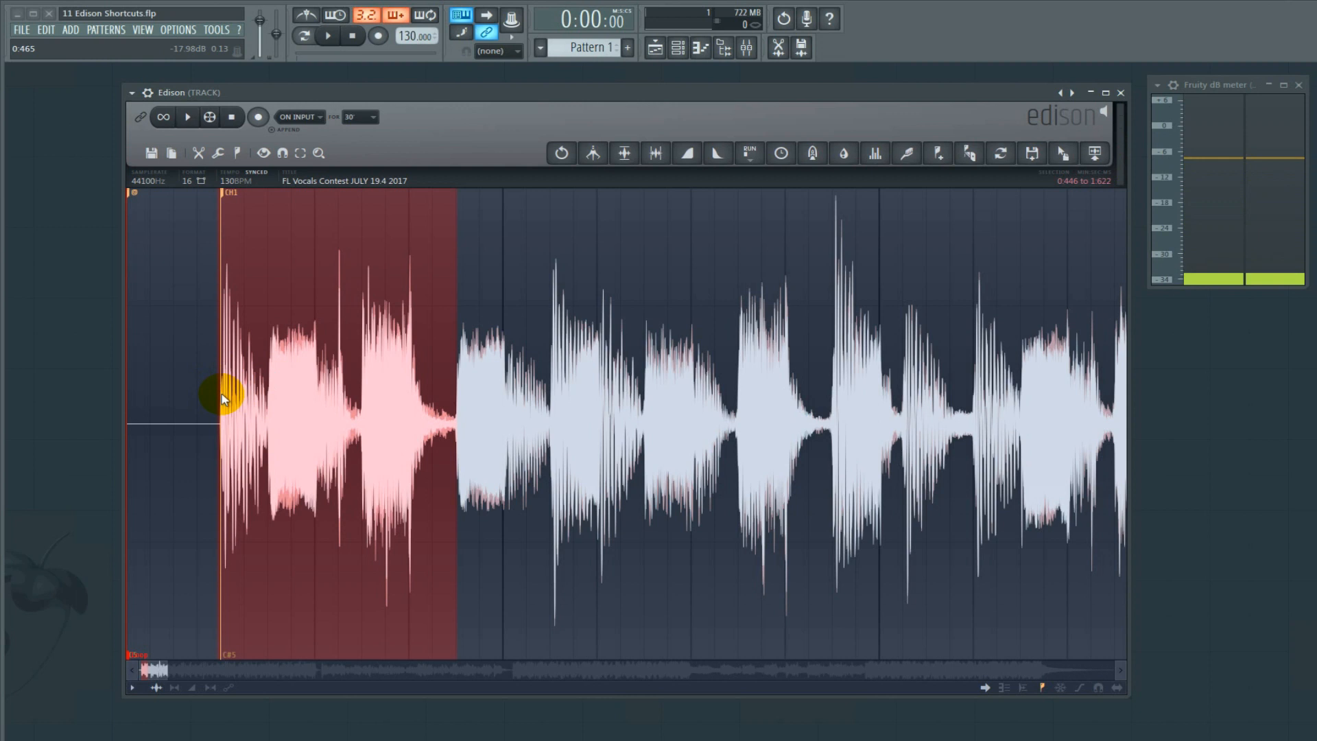
Step: Apply and preview a fade-in over 0:442 to 1:518 at the CH1 marker, and undo it
{"action": "left_click_drag", "start_coordinate": [219, 407], "coordinate": [436, 394]}
{"action": "key", "text": "ctrl+f"}
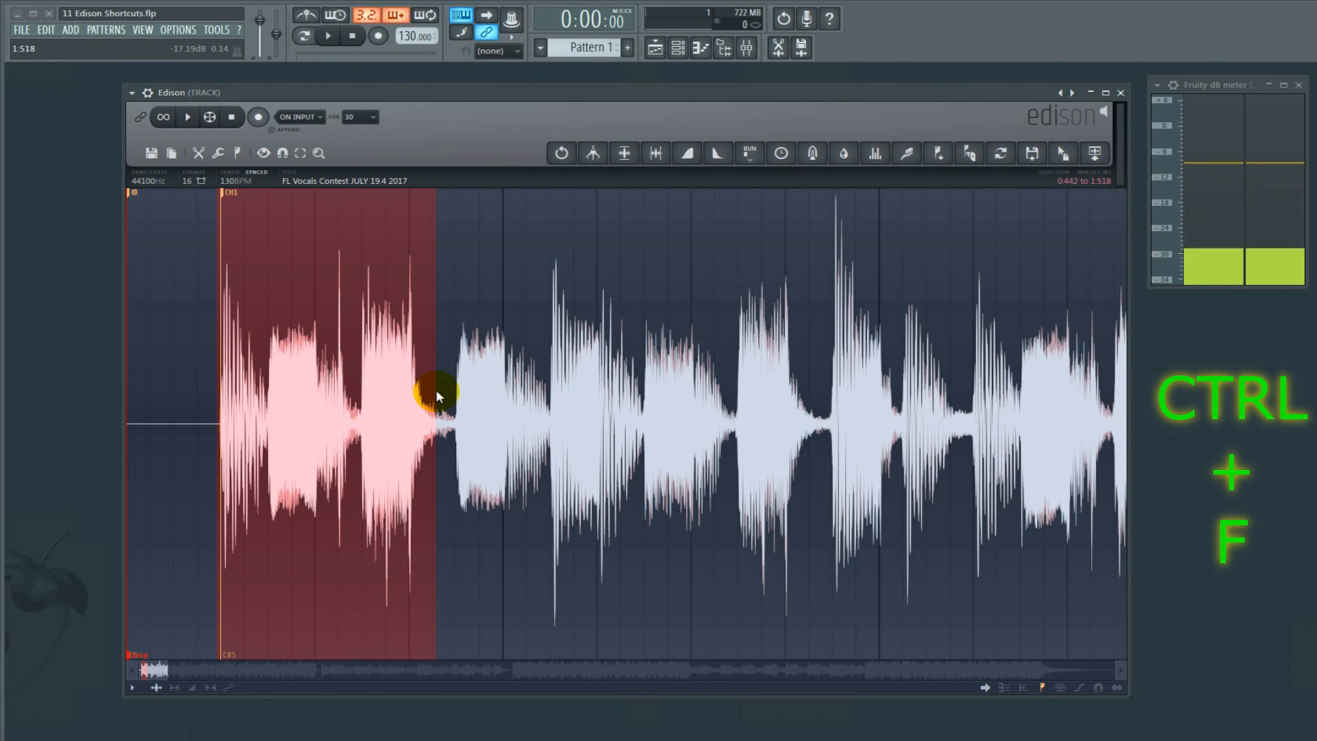
{"action": "key", "text": "ctrl+f"}
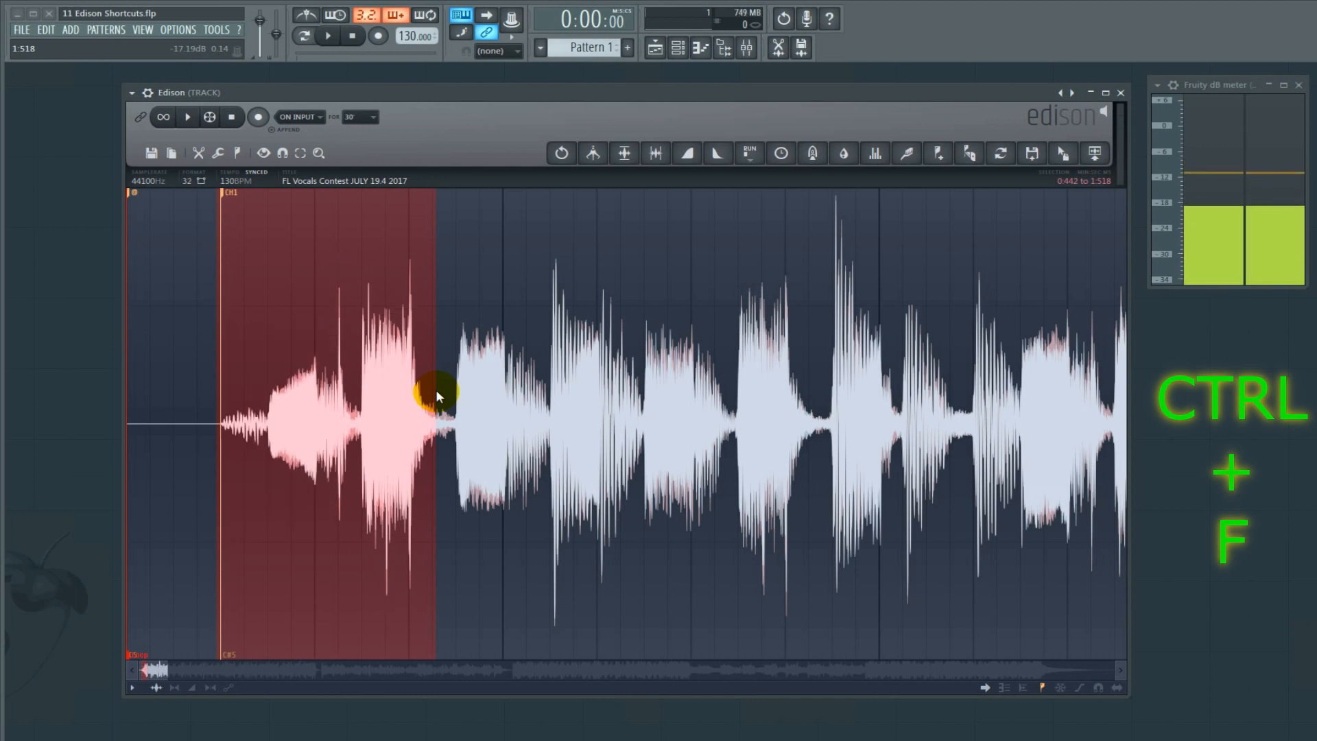
{"action": "key", "text": "space"}
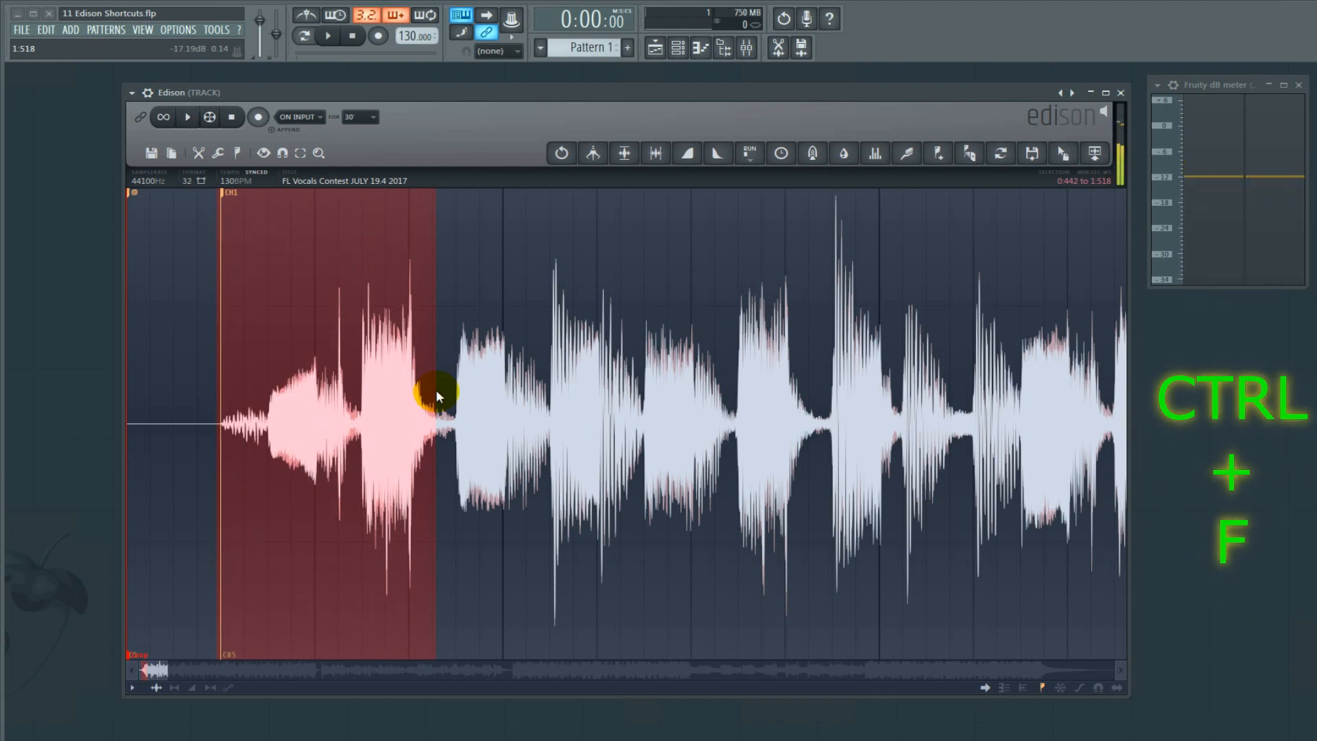
{"action": "key", "text": "space"}
{"action": "left_click", "coordinate": [560, 151]}
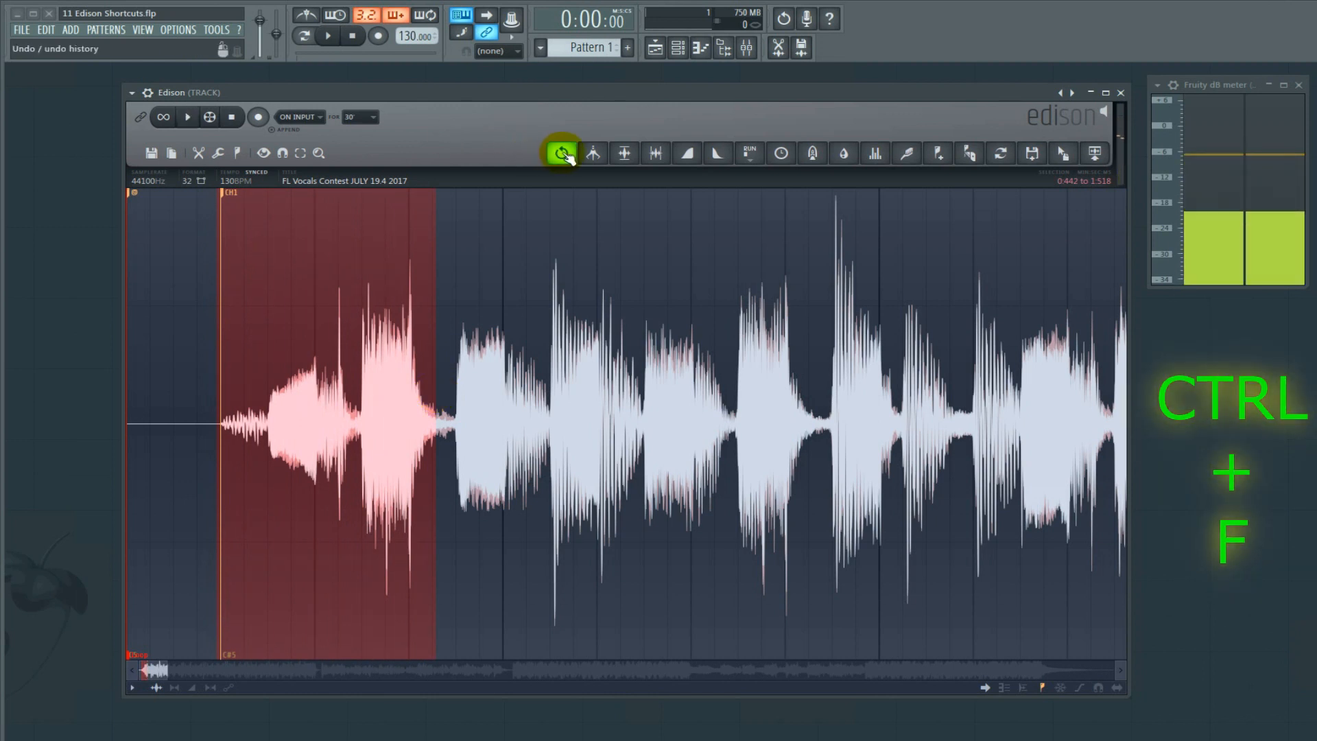
Step: Select the track's tail from the STOP marker, 2:32:760 to 2:44:769, and play it back
{"action": "left_click_drag", "start_coordinate": [1055, 334], "coordinate": [1175, 332]}
{"action": "key", "text": "space"}
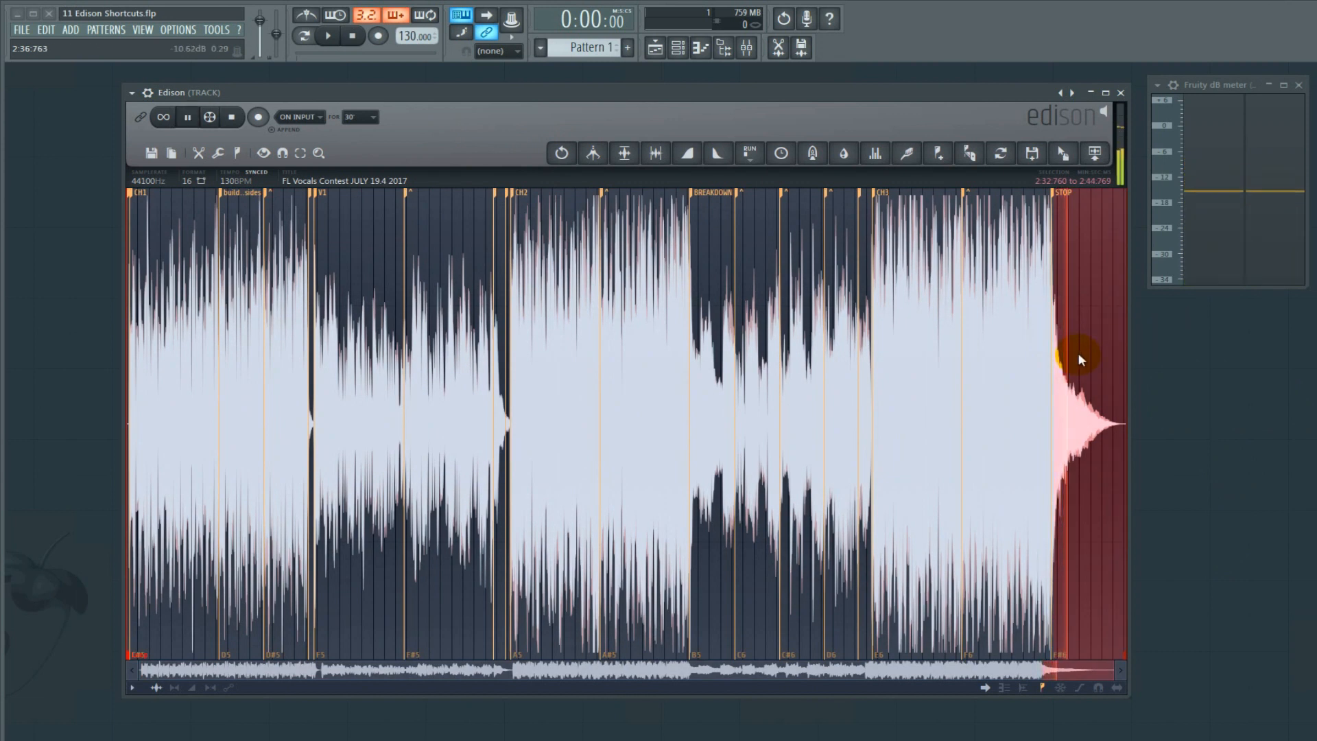
{"action": "key", "text": "space"}
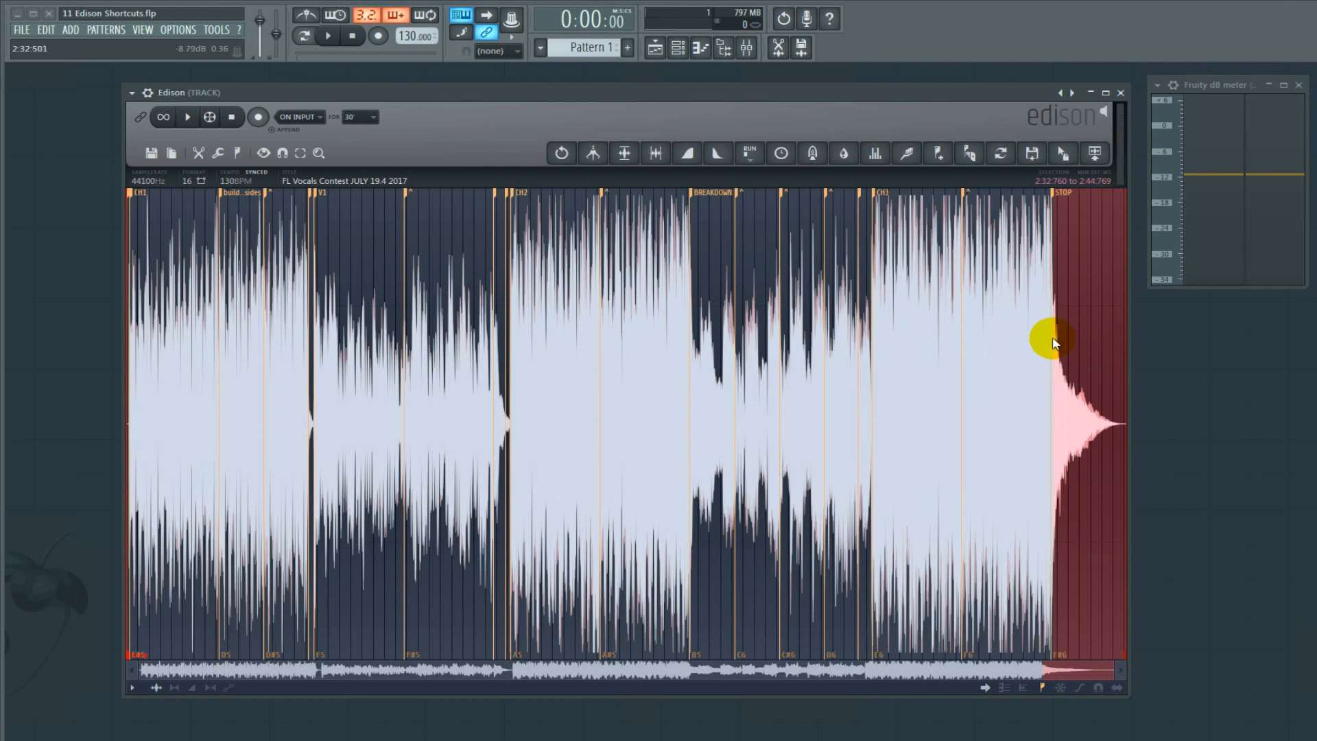
Step: Apply and preview a fade-out on the selected tail, and toggle it off and back on with undo
{"action": "key", "text": "alt+f"}
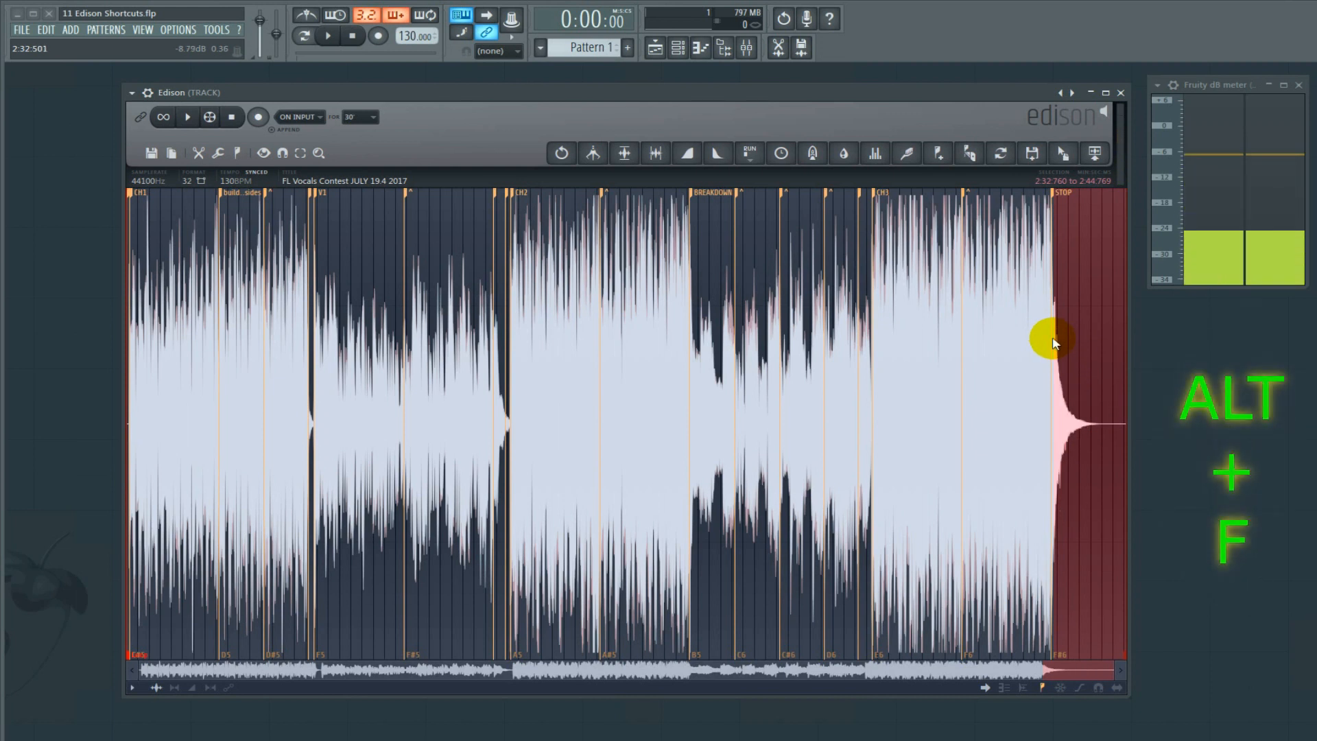
{"action": "key", "text": "space"}
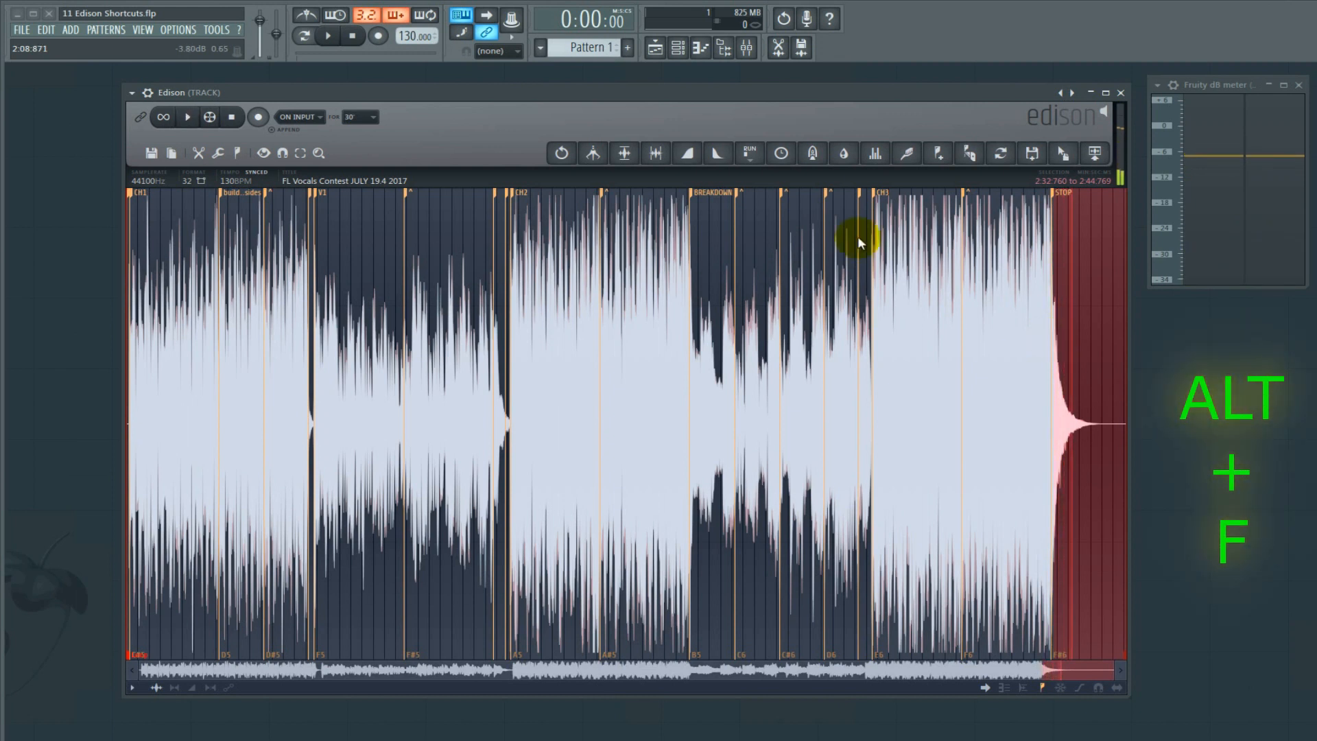
{"action": "left_click", "coordinate": [562, 150]}
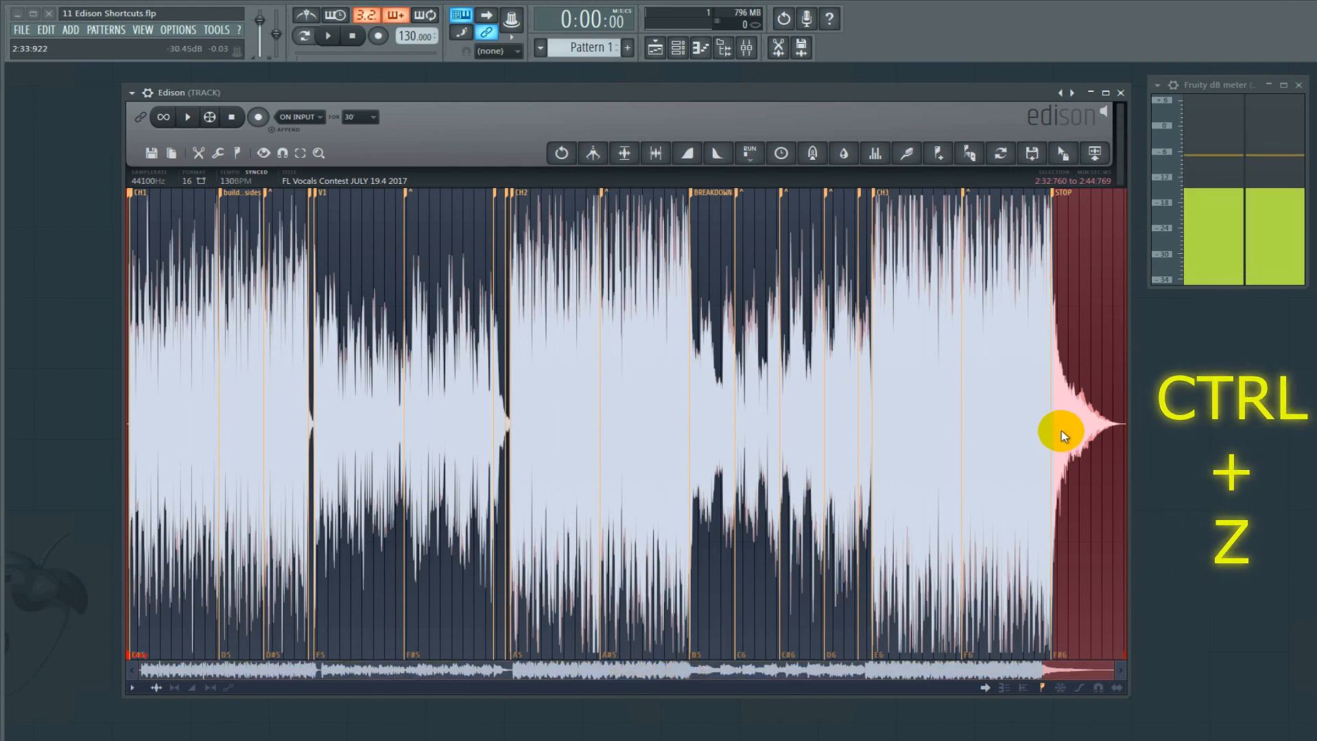
{"action": "key", "text": "ctrl+z"}
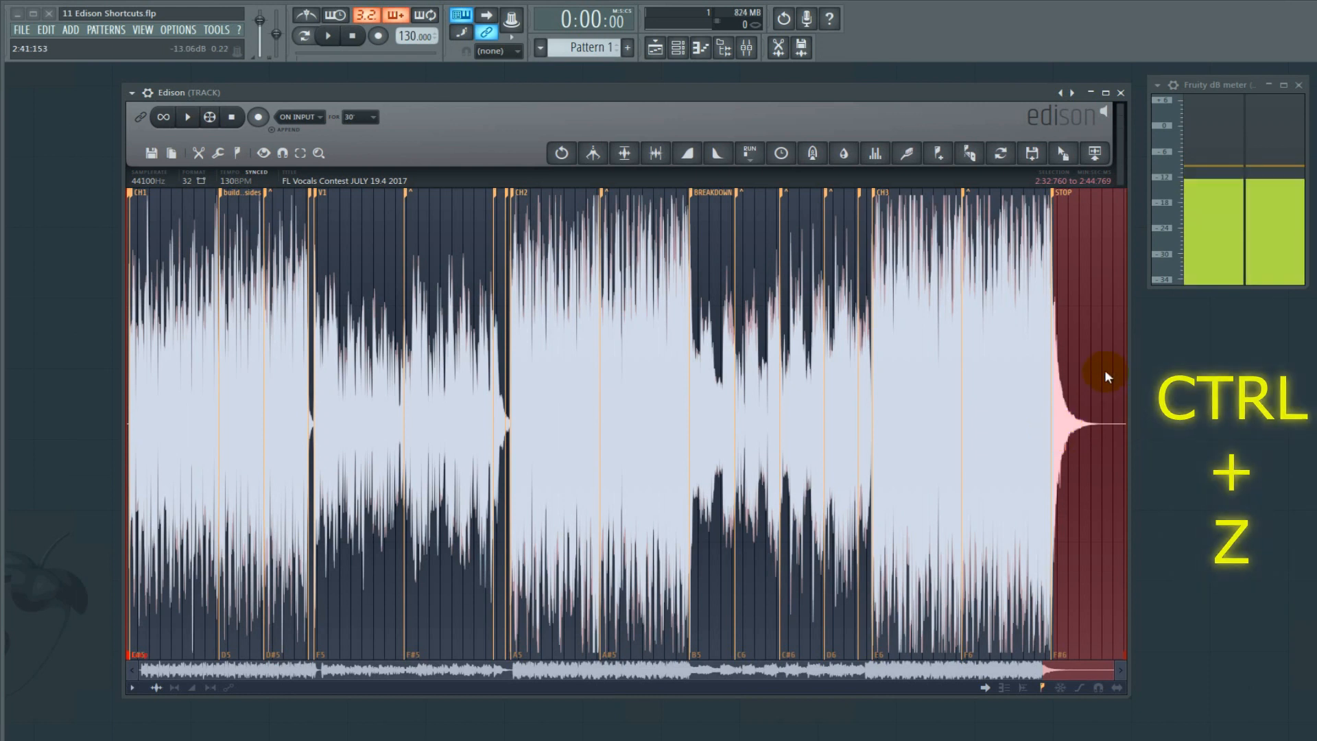
Step: Undo the fade-out on the selected tail at the STOP marker
{"action": "key", "text": "ctrl+z"}
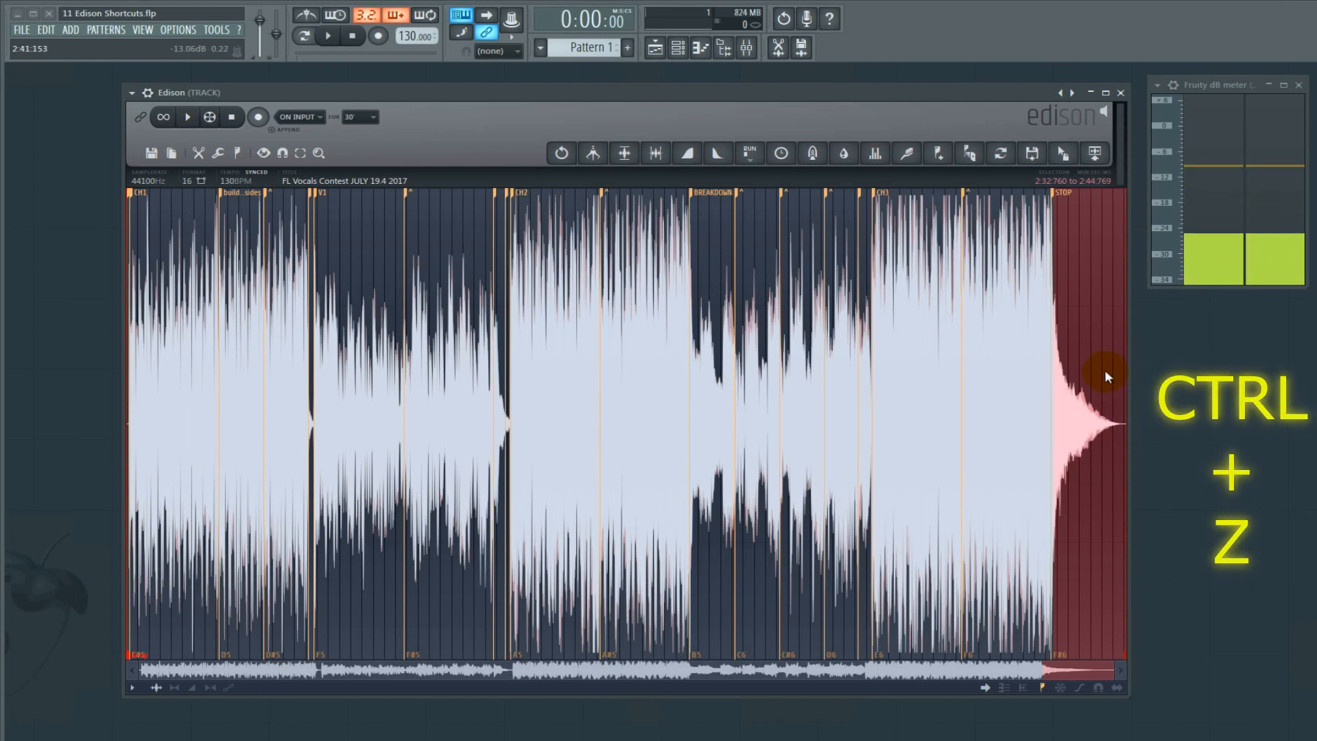
Step: Select 1:02:756 to 1:06:889 at the CH2 marker, trim the track to that selection, and undo the trim
{"action": "right_click", "coordinate": [512, 269]}
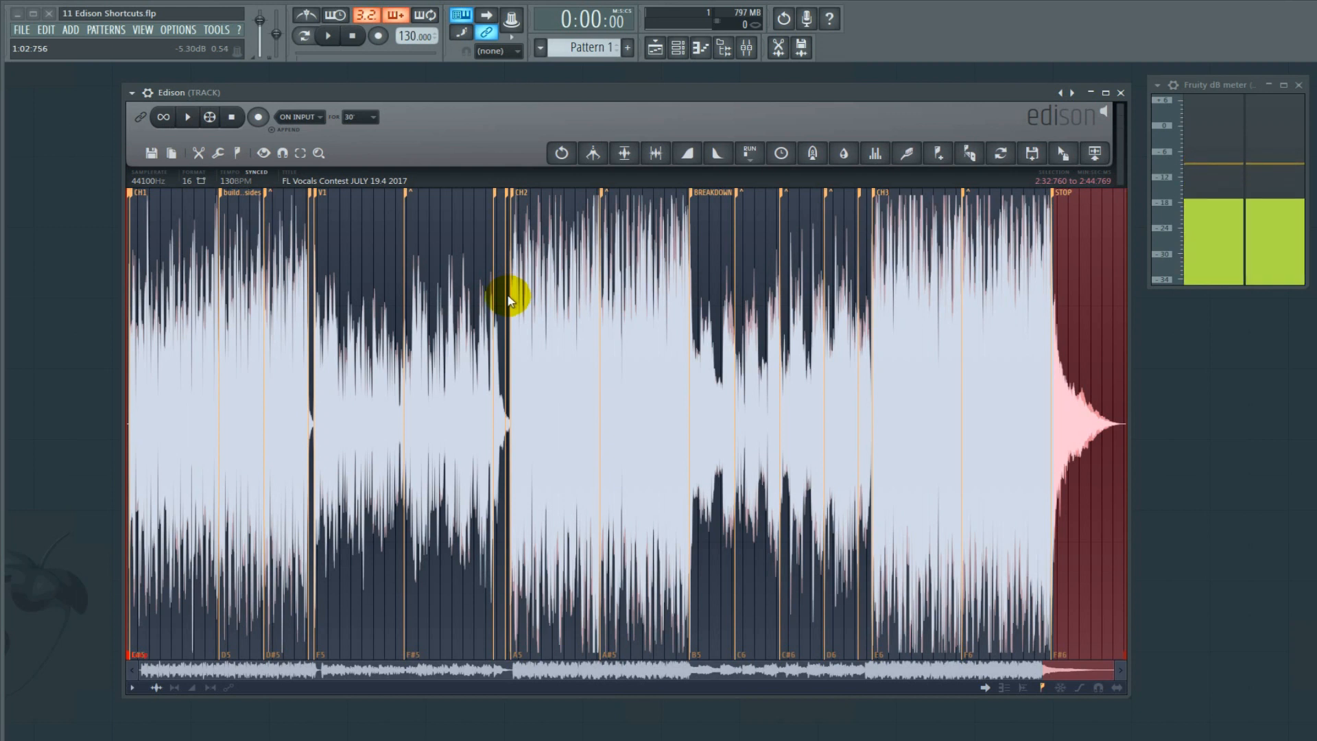
{"action": "left_click_drag", "start_coordinate": [509, 300], "coordinate": [534, 302]}
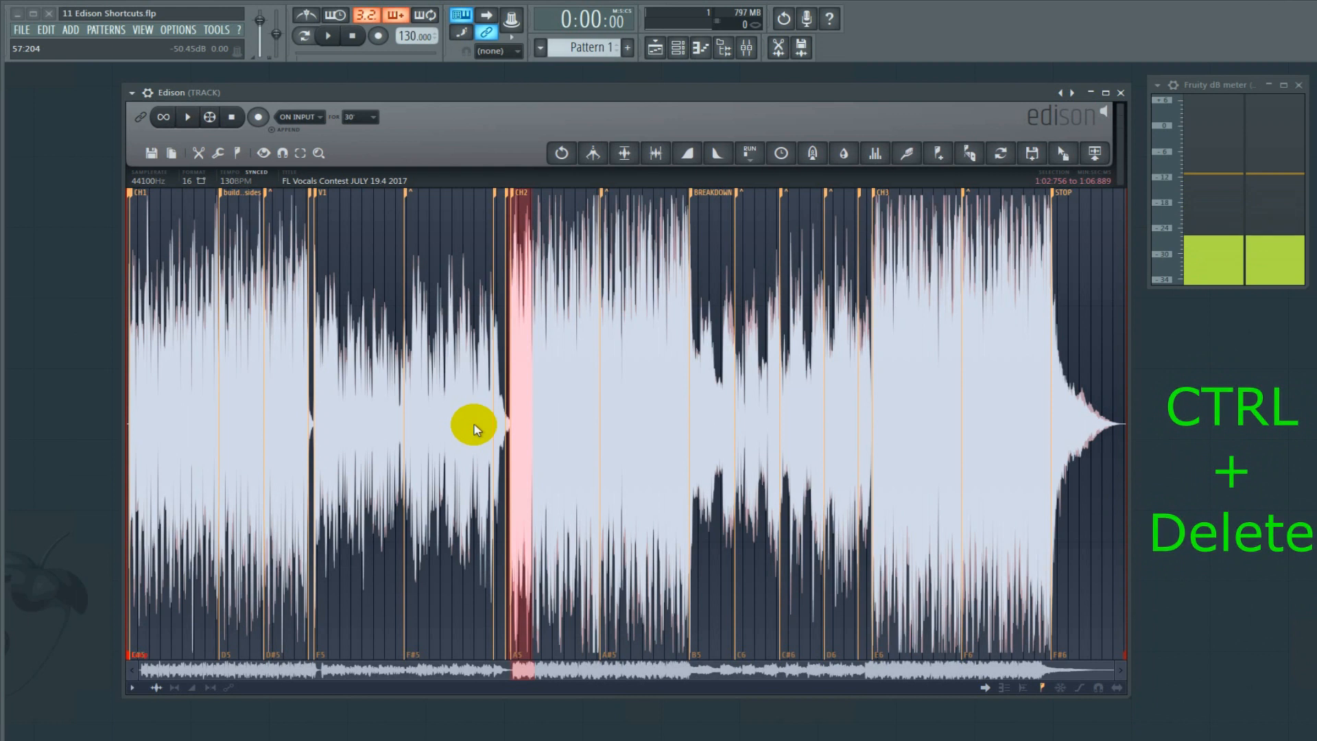
{"action": "key", "text": "ctrl+Delete"}
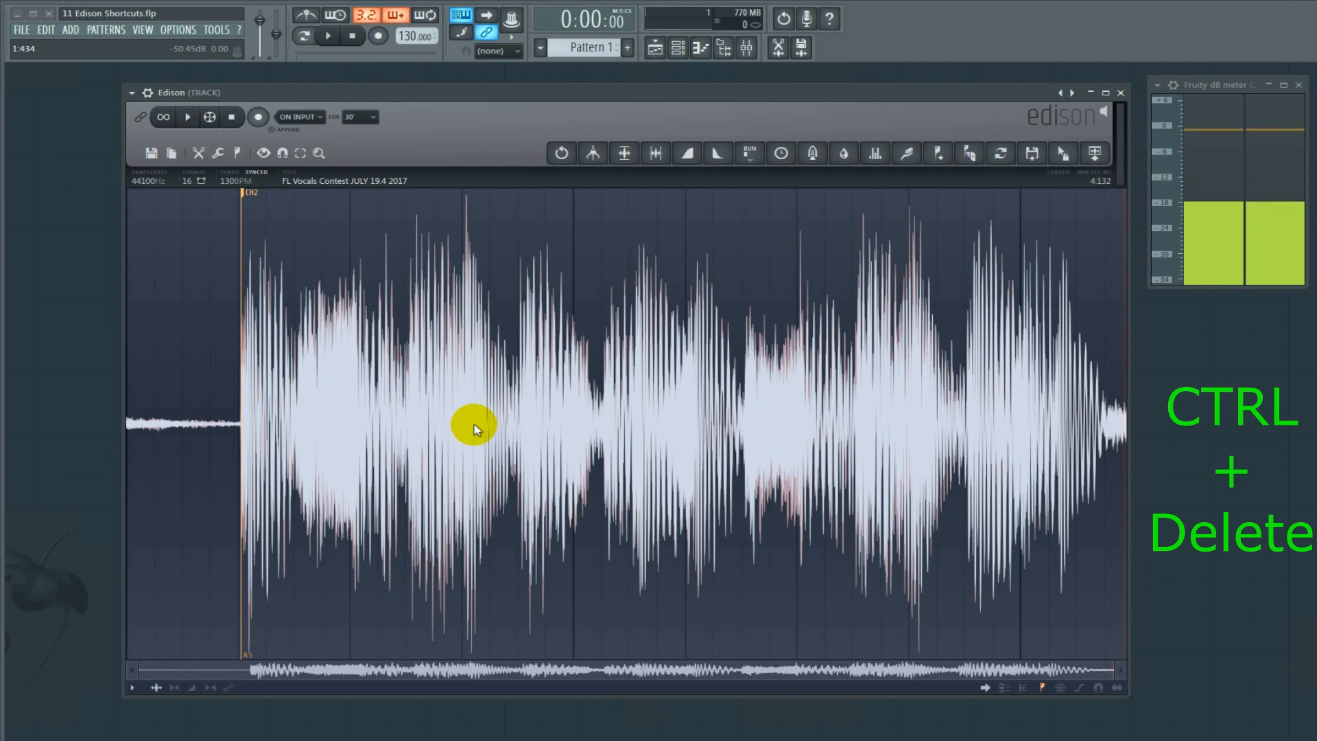
{"action": "key", "text": "ctrl+z"}
Step: Highlight the audio before and after the section following the CH2 marker, trim the track to that section, and undo the trim
{"action": "left_click_drag", "start_coordinate": [515, 328], "coordinate": [3, 295]}
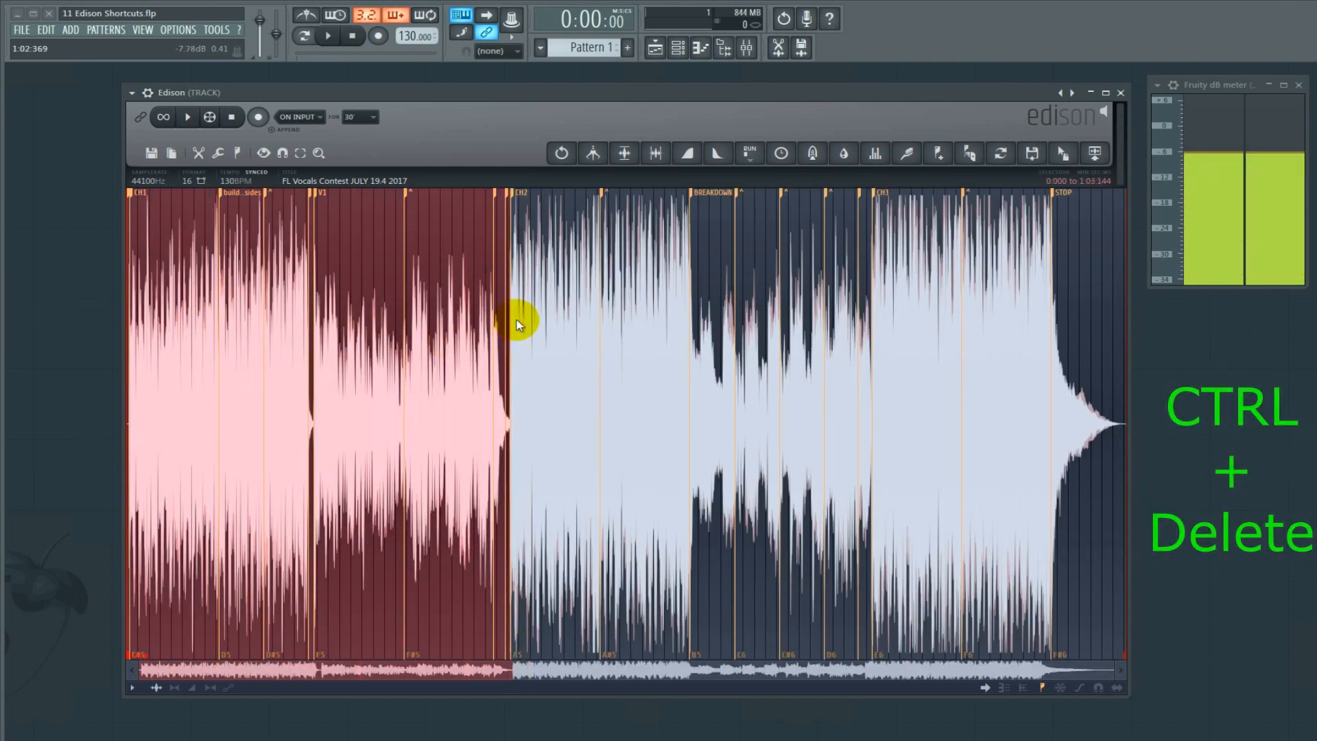
{"action": "left_click_drag", "start_coordinate": [545, 300], "coordinate": [1228, 285]}
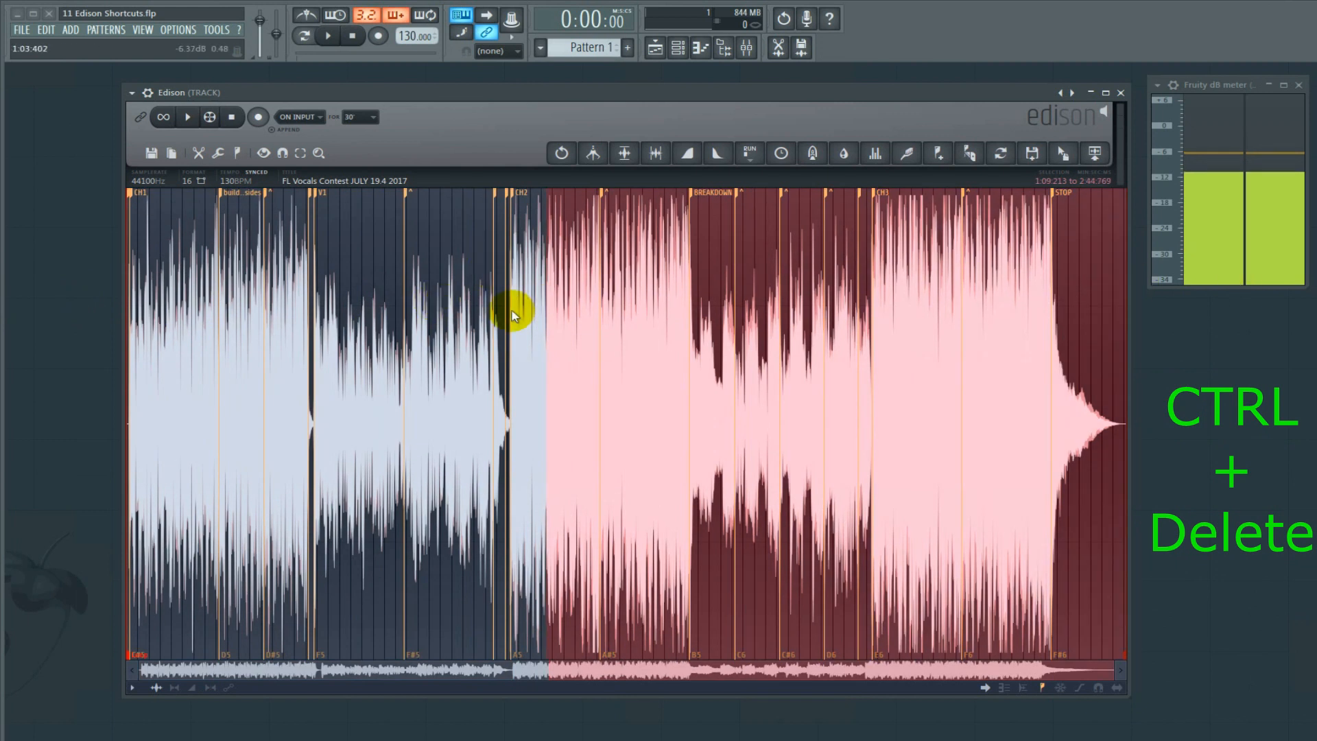
{"action": "left_click_drag", "start_coordinate": [511, 314], "coordinate": [549, 314]}
{"action": "key", "text": "ctrl+Delete"}
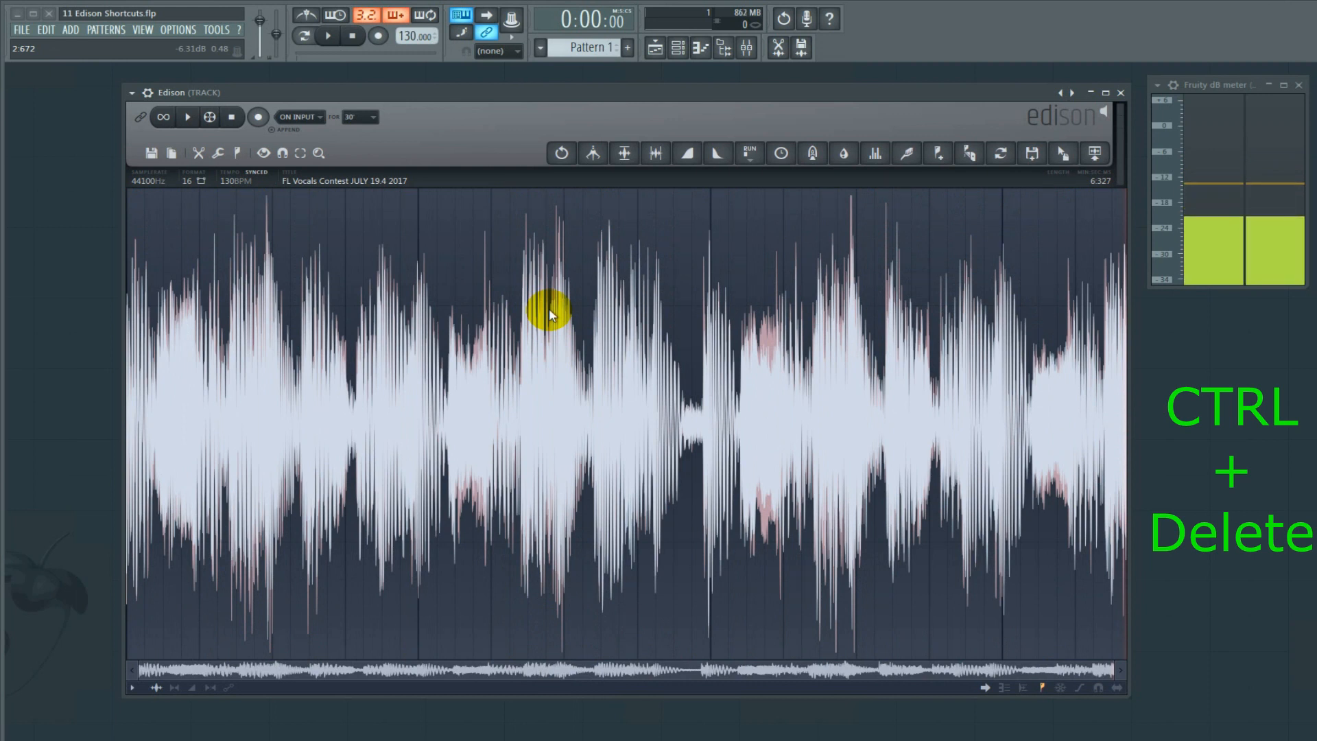
{"action": "key", "text": "ctrl+z"}
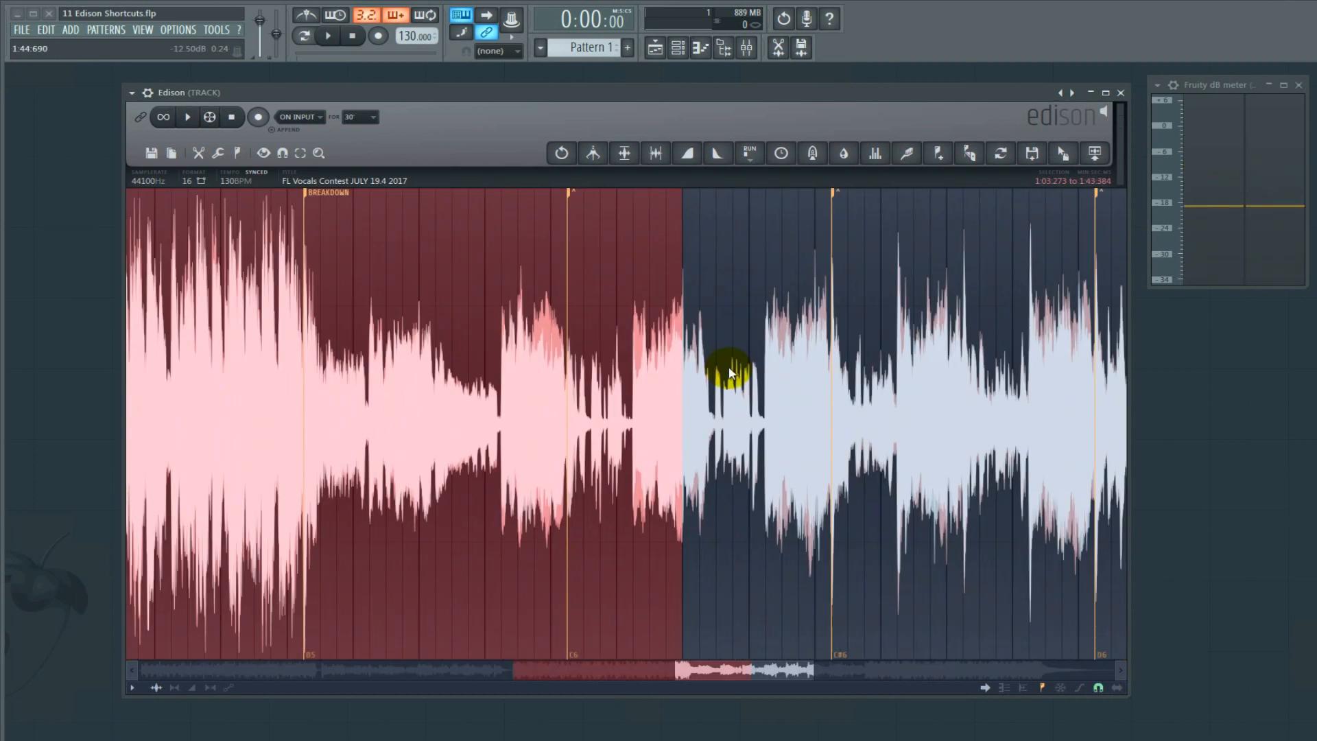
Step: With grid snapping on, shift the selection's end between grid lines after the BREAKDOWN marker, finishing at 1:44:307
{"action": "scroll", "coordinate": [720, 371], "scroll_direction": "up", "scroll_amount": 3}
{"action": "left_click_drag", "start_coordinate": [648, 240], "coordinate": [648, 240]}
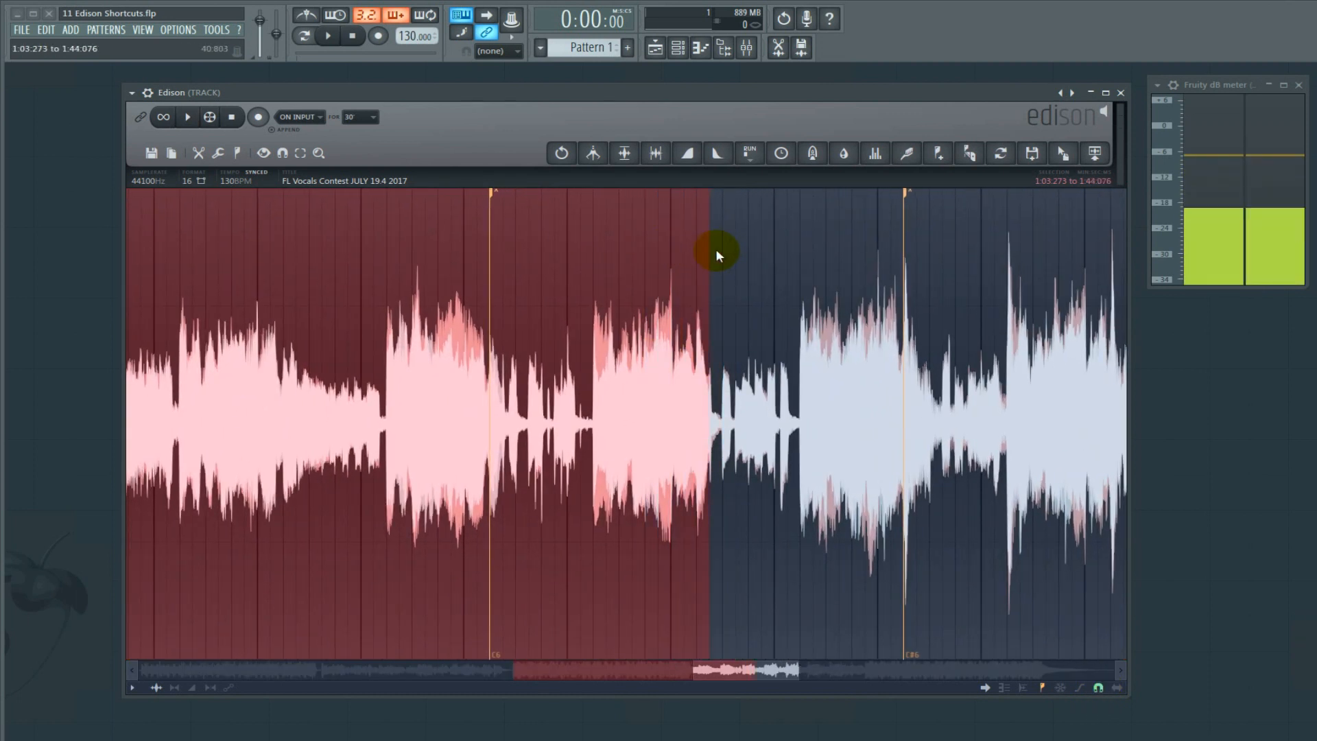
{"action": "left_click_drag", "start_coordinate": [722, 253], "coordinate": [756, 254]}
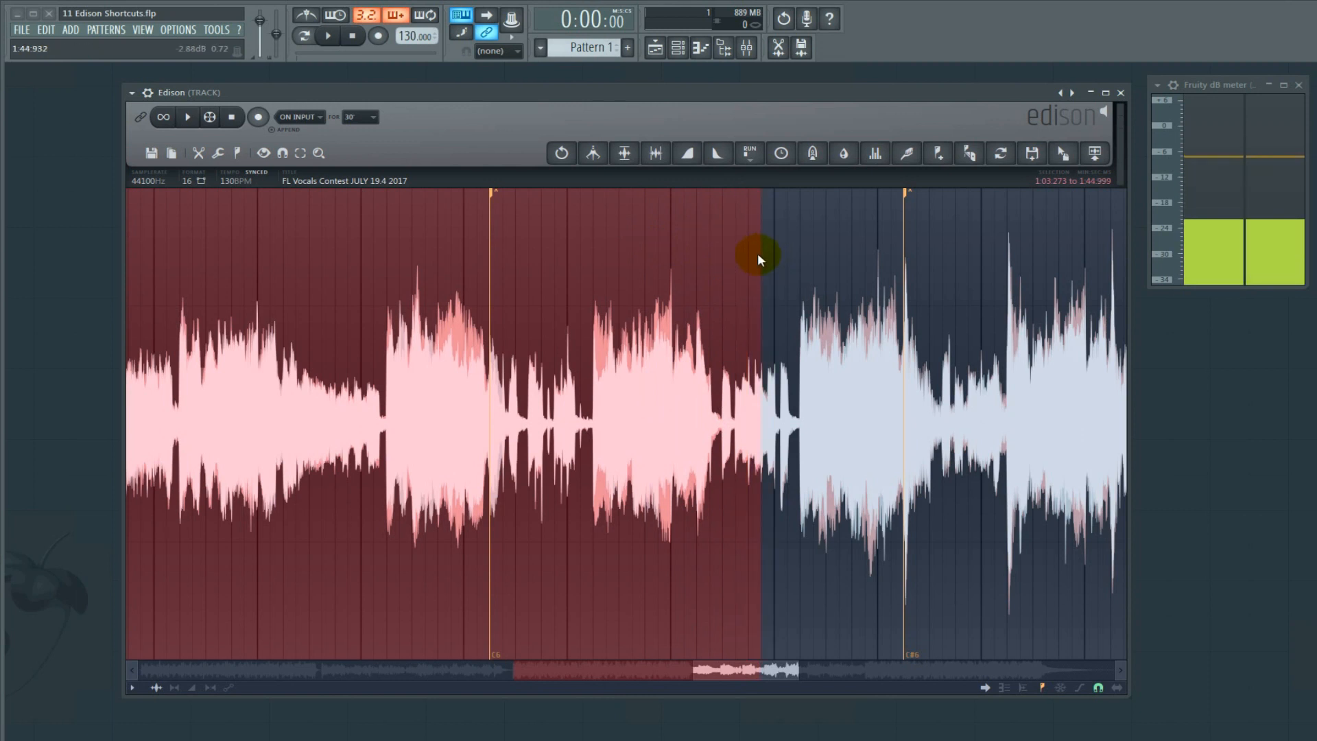
{"action": "mouse_move", "coordinate": [756, 253]}
{"action": "left_mouse_down"}
{"action": "mouse_move", "coordinate": [710, 247]}
{"action": "mouse_move", "coordinate": [762, 253]}
{"action": "left_mouse_up"}
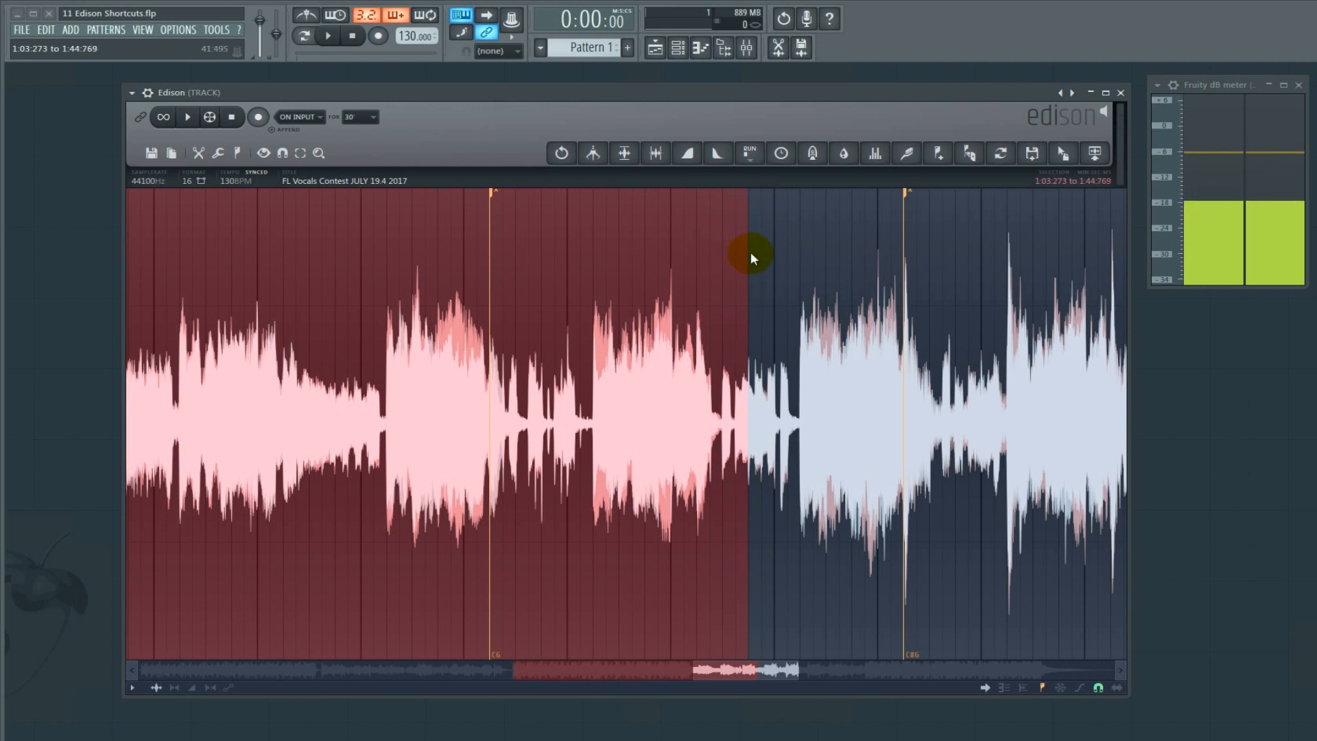
{"action": "left_click_drag", "start_coordinate": [726, 253], "coordinate": [688, 254]}
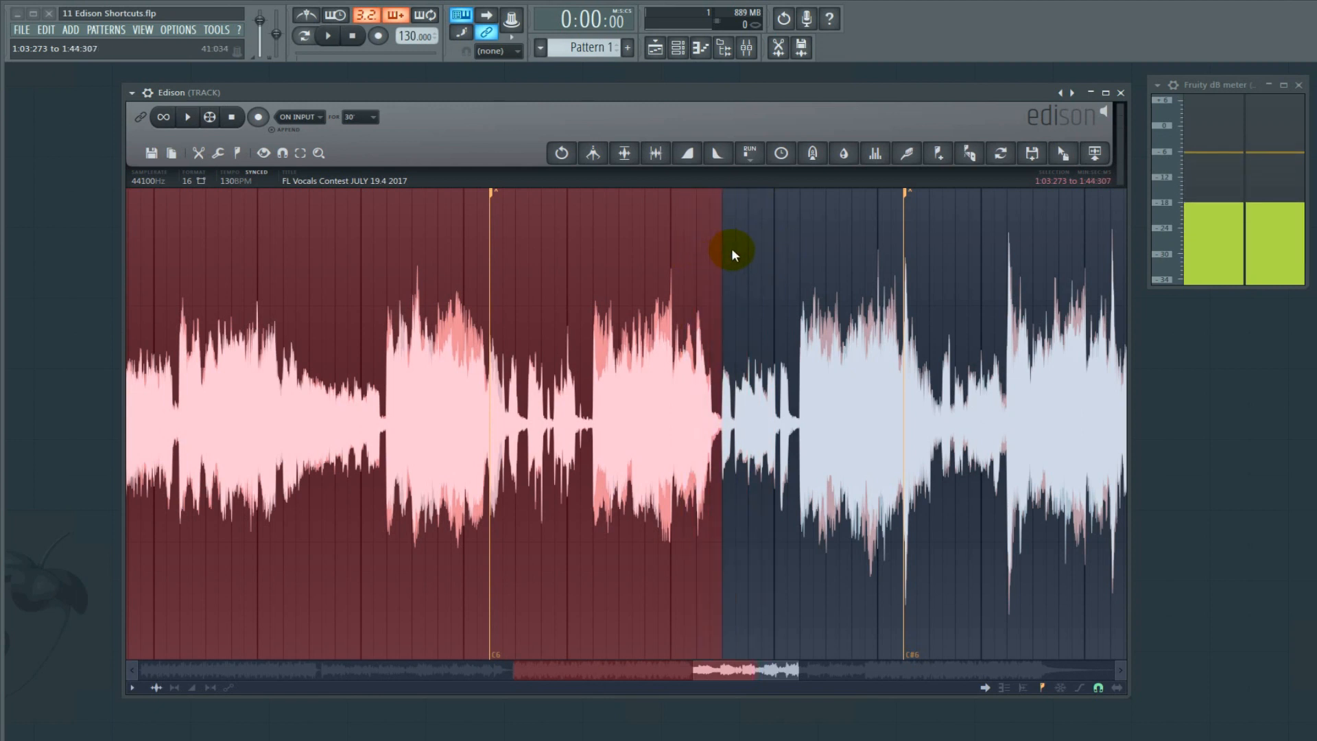
Step: Turn off snapping, move the selection's end freely to 1:44:764, and pick Snap to zero-crossing as the snap mode
{"action": "left_click", "coordinate": [1099, 688]}
{"action": "left_click_drag", "start_coordinate": [773, 209], "coordinate": [747, 226]}
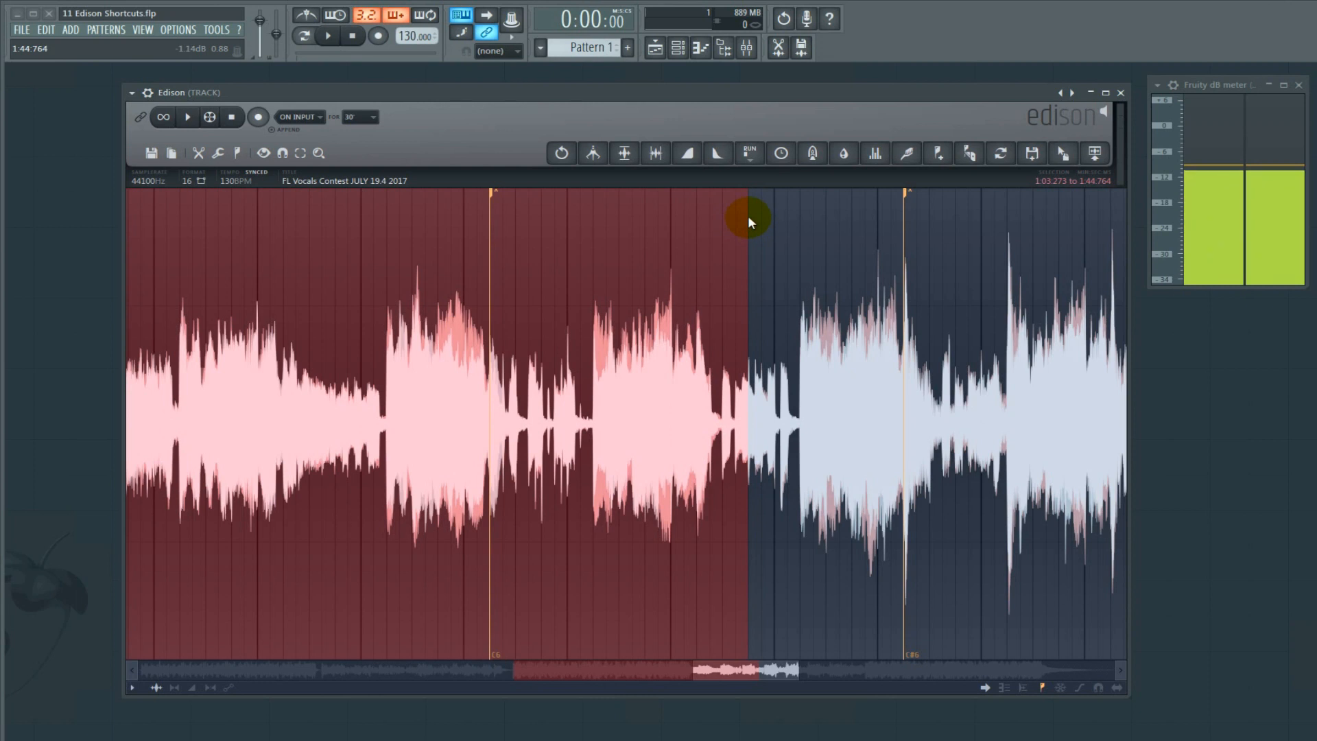
{"action": "left_click", "coordinate": [1099, 688]}
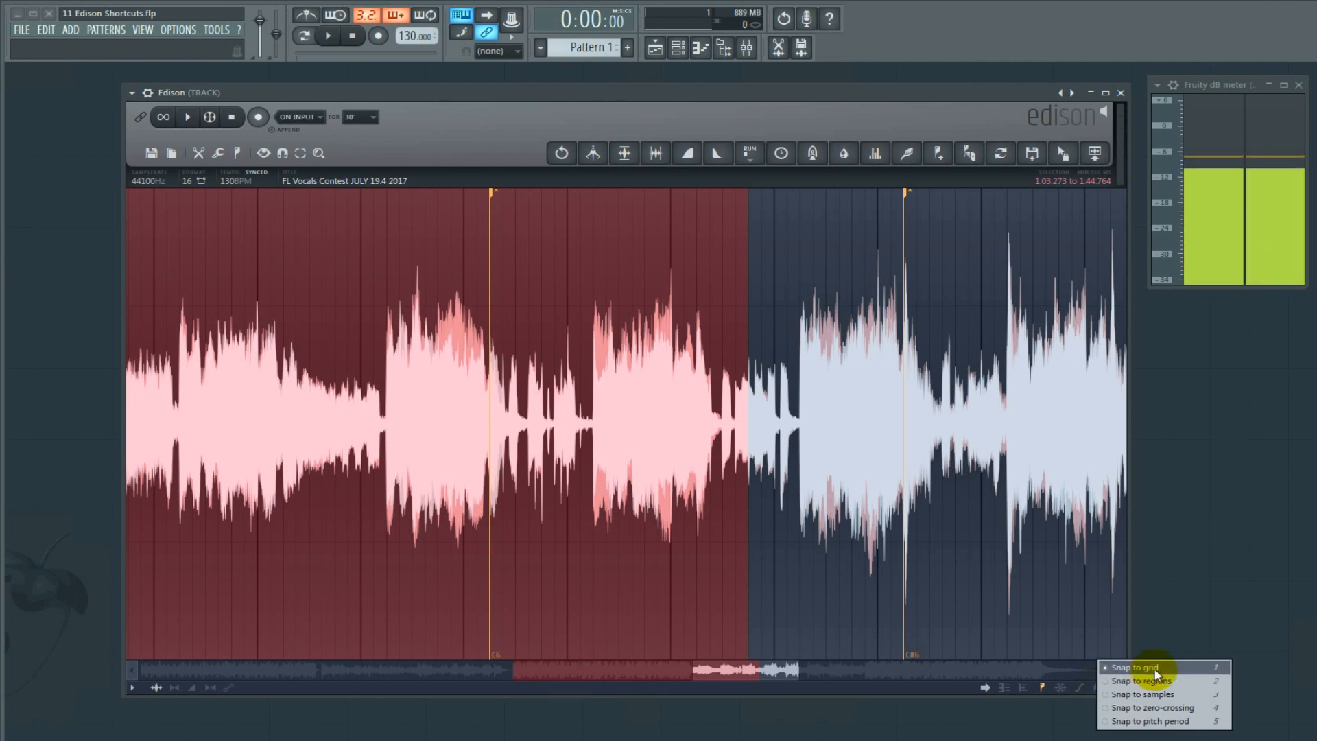
{"action": "left_click", "coordinate": [1181, 708]}
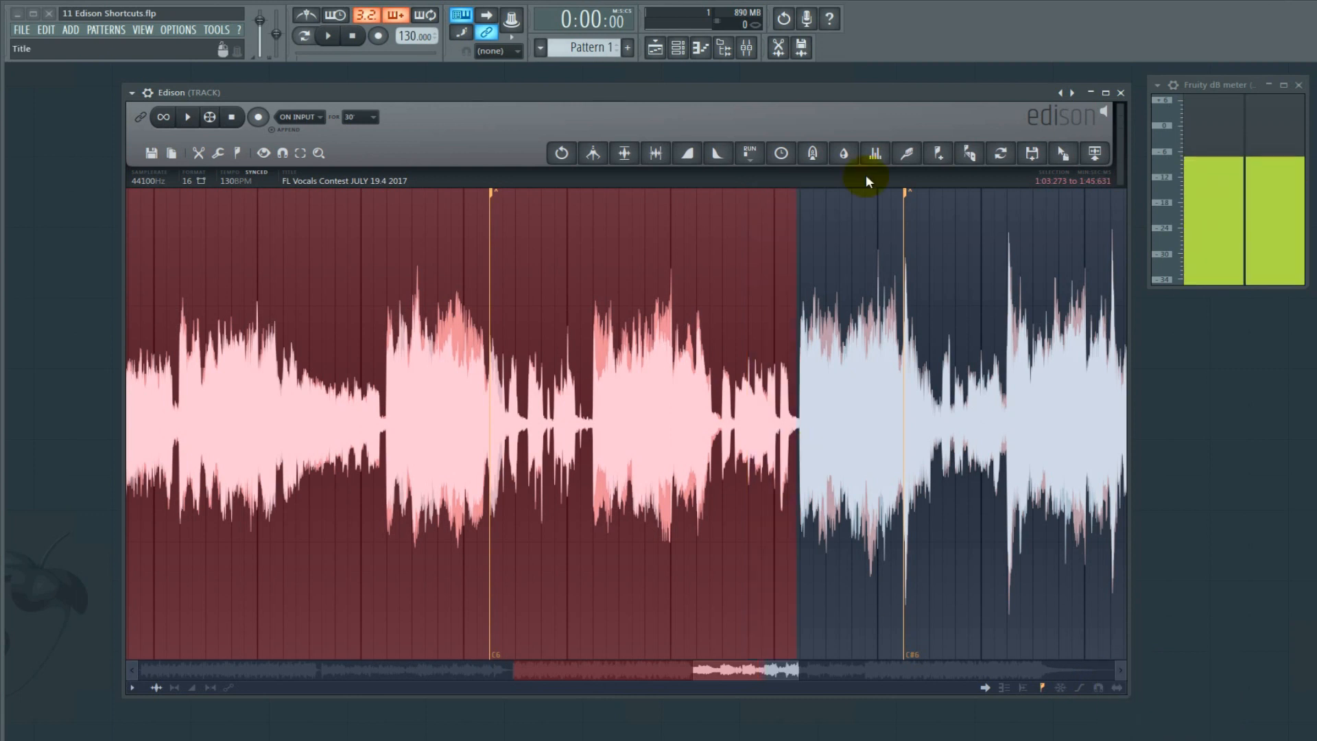
Step: Switch the selection's time format to Samples, to Bar : Beat : Tick, and back to Minute : Second : Millisecond
{"action": "left_click", "coordinate": [1067, 184]}
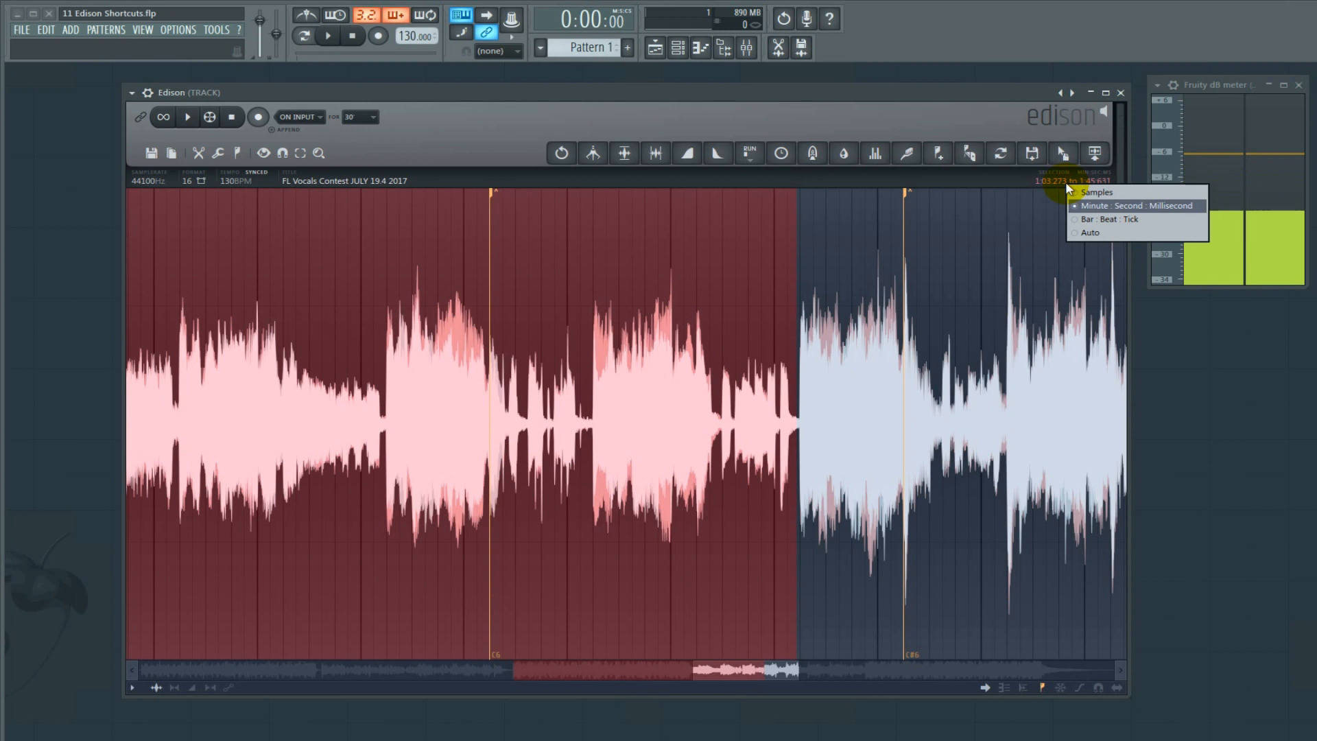
{"action": "left_click", "coordinate": [1106, 192]}
{"action": "left_click", "coordinate": [1072, 182]}
{"action": "left_click", "coordinate": [1097, 215]}
{"action": "left_click", "coordinate": [1069, 181]}
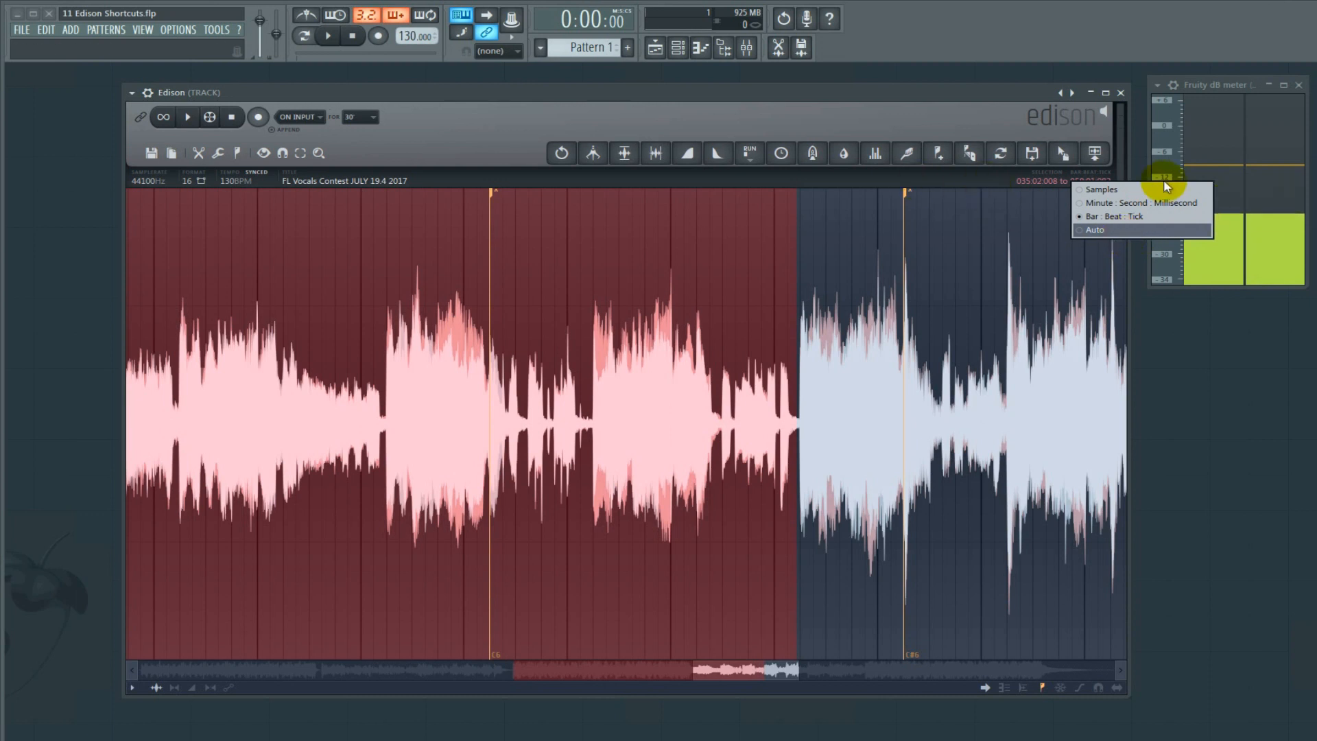
{"action": "left_click", "coordinate": [1128, 203]}
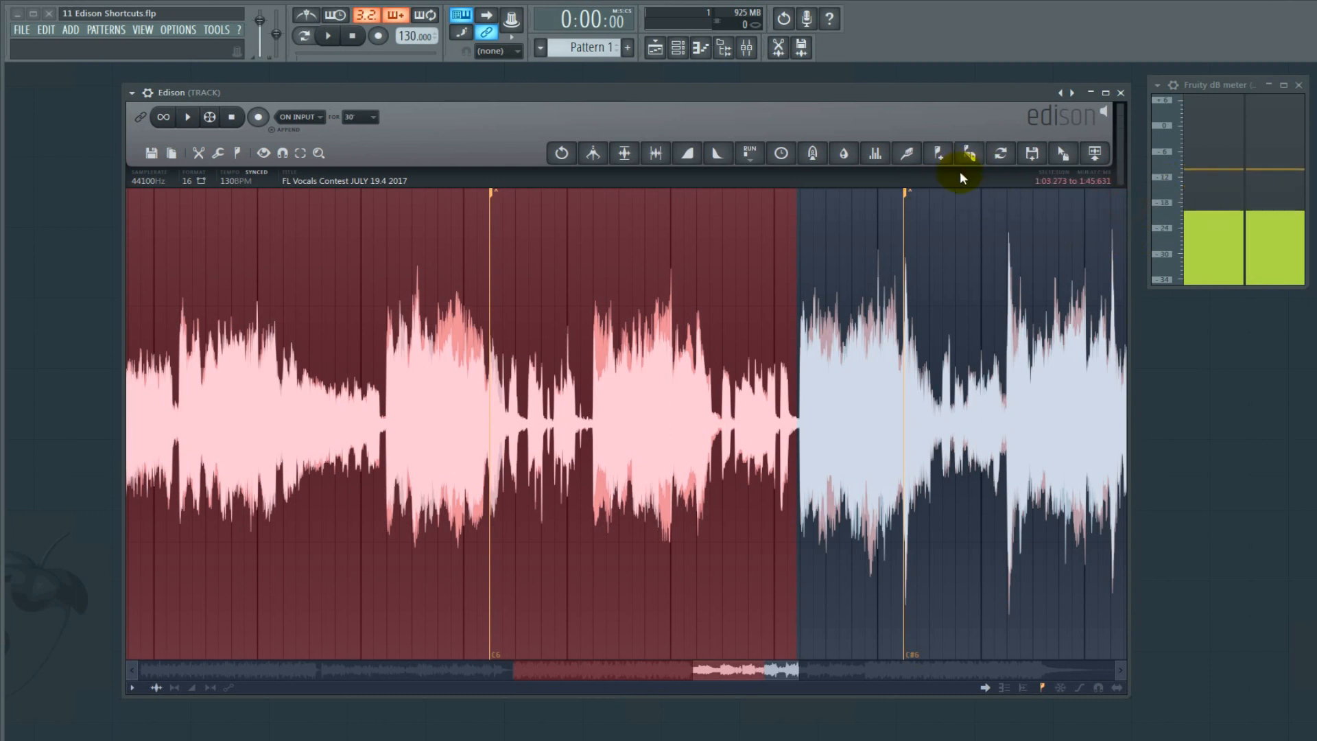
Step: Try short selections between the two visible markers and settle on the section from 1:41:924 to 1:45:114
{"action": "left_click_drag", "start_coordinate": [644, 268], "coordinate": [693, 266]}
{"action": "mouse_move", "coordinate": [645, 231]}
{"action": "left_mouse_down"}
{"action": "mouse_move", "coordinate": [635, 245]}
{"action": "mouse_move", "coordinate": [696, 241]}
{"action": "mouse_move", "coordinate": [627, 251]}
{"action": "mouse_move", "coordinate": [662, 248]}
{"action": "left_mouse_up"}
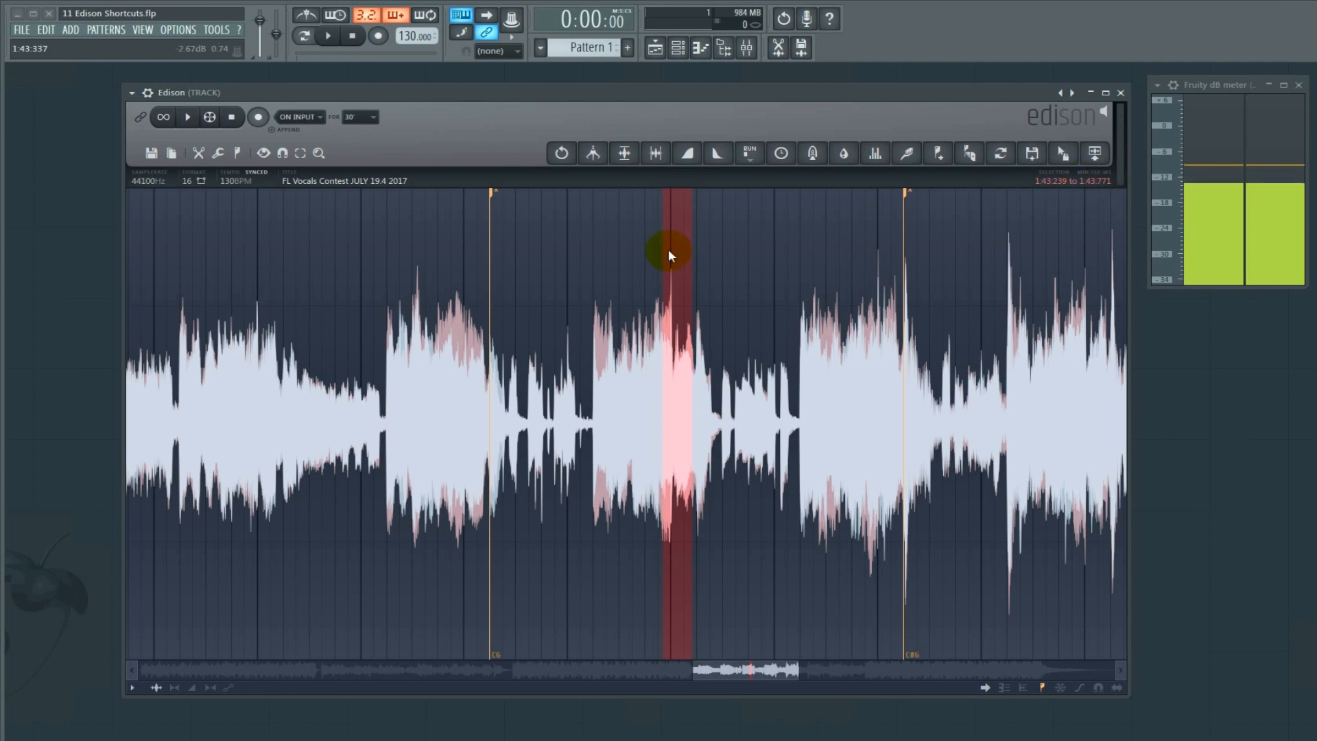
{"action": "mouse_move", "coordinate": [663, 240]}
{"action": "left_mouse_down"}
{"action": "mouse_move", "coordinate": [642, 249]}
{"action": "mouse_move", "coordinate": [660, 253]}
{"action": "left_mouse_up"}
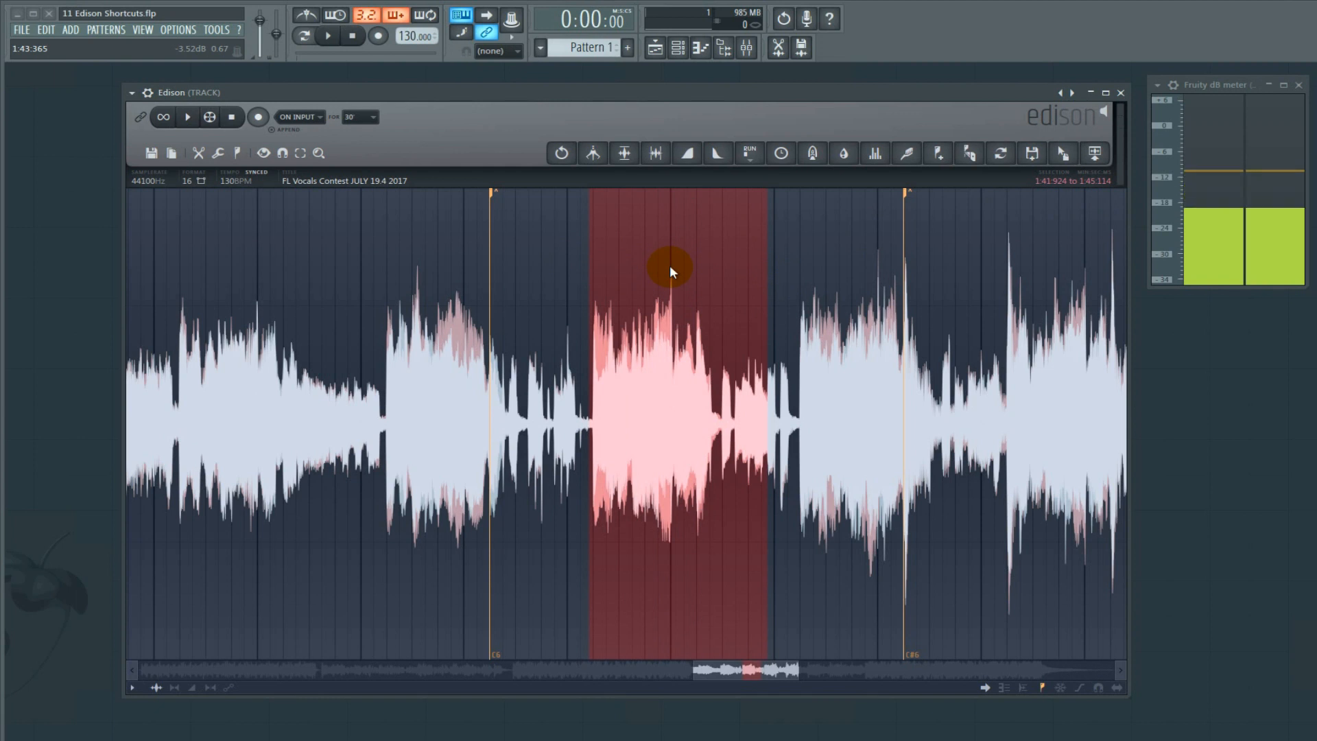
Step: Open the sample properties, view the available samplerate choices, and leave the dialog
{"action": "key", "text": "F2"}
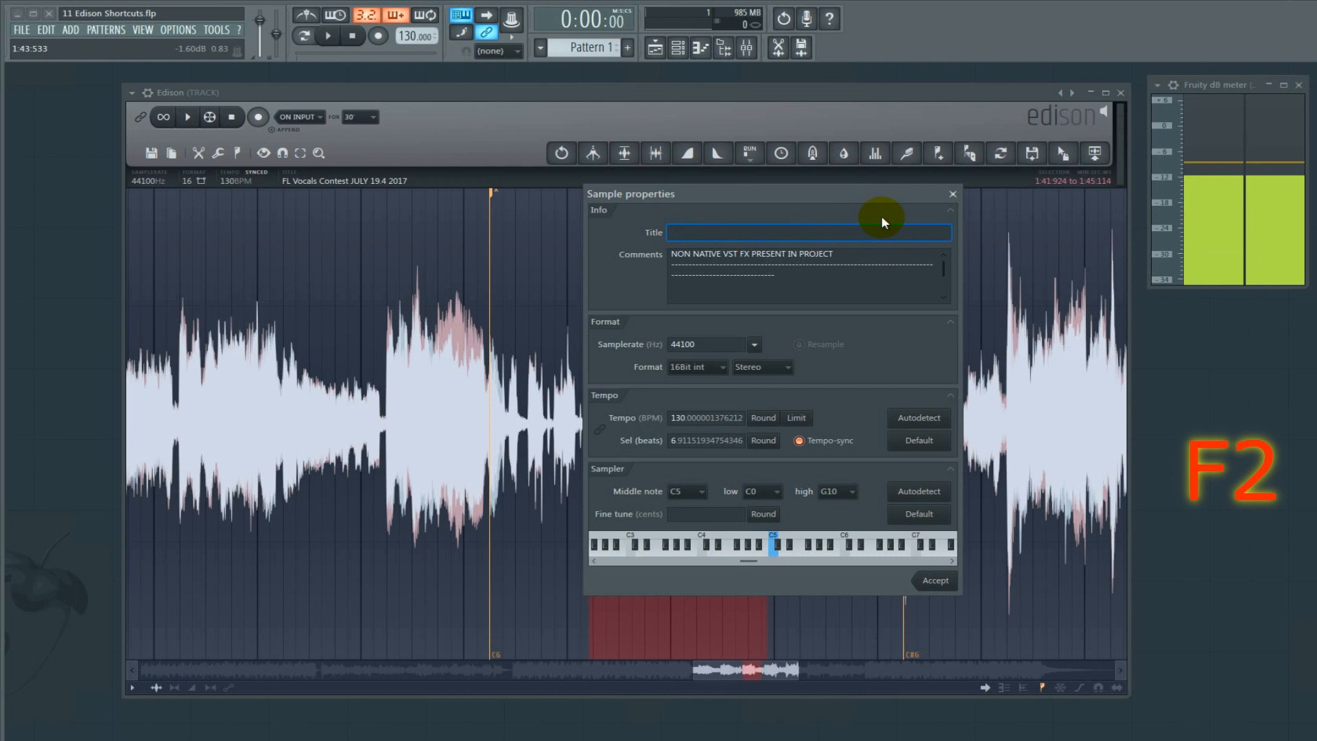
{"action": "left_click", "coordinate": [754, 345]}
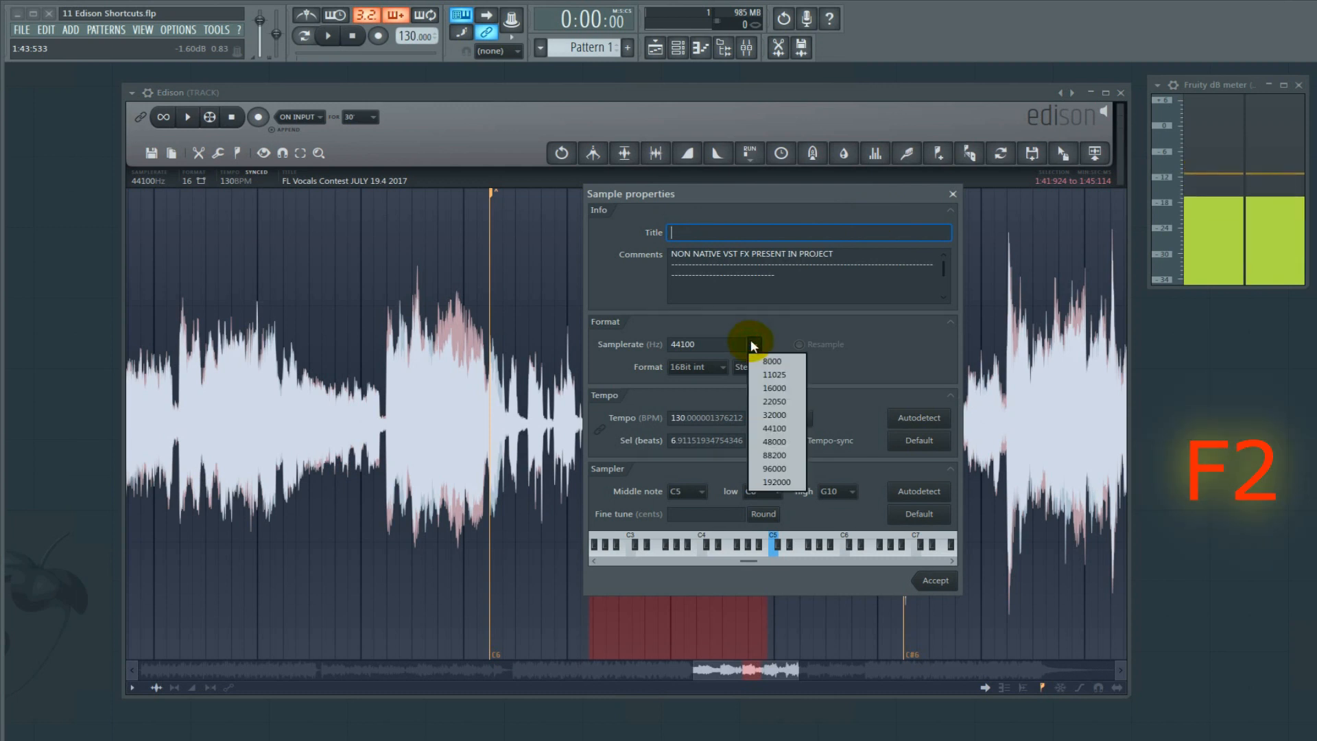
{"action": "left_click", "coordinate": [755, 349]}
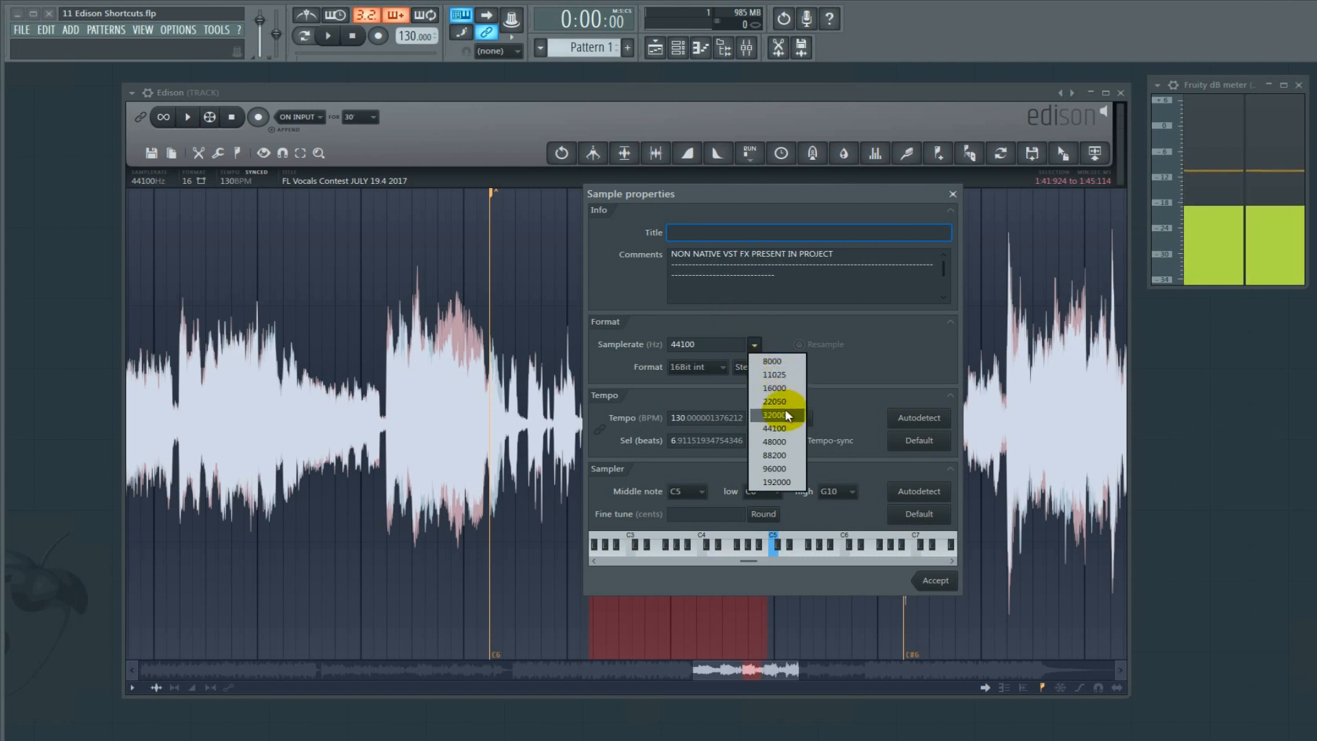
{"action": "left_click", "coordinate": [635, 288]}
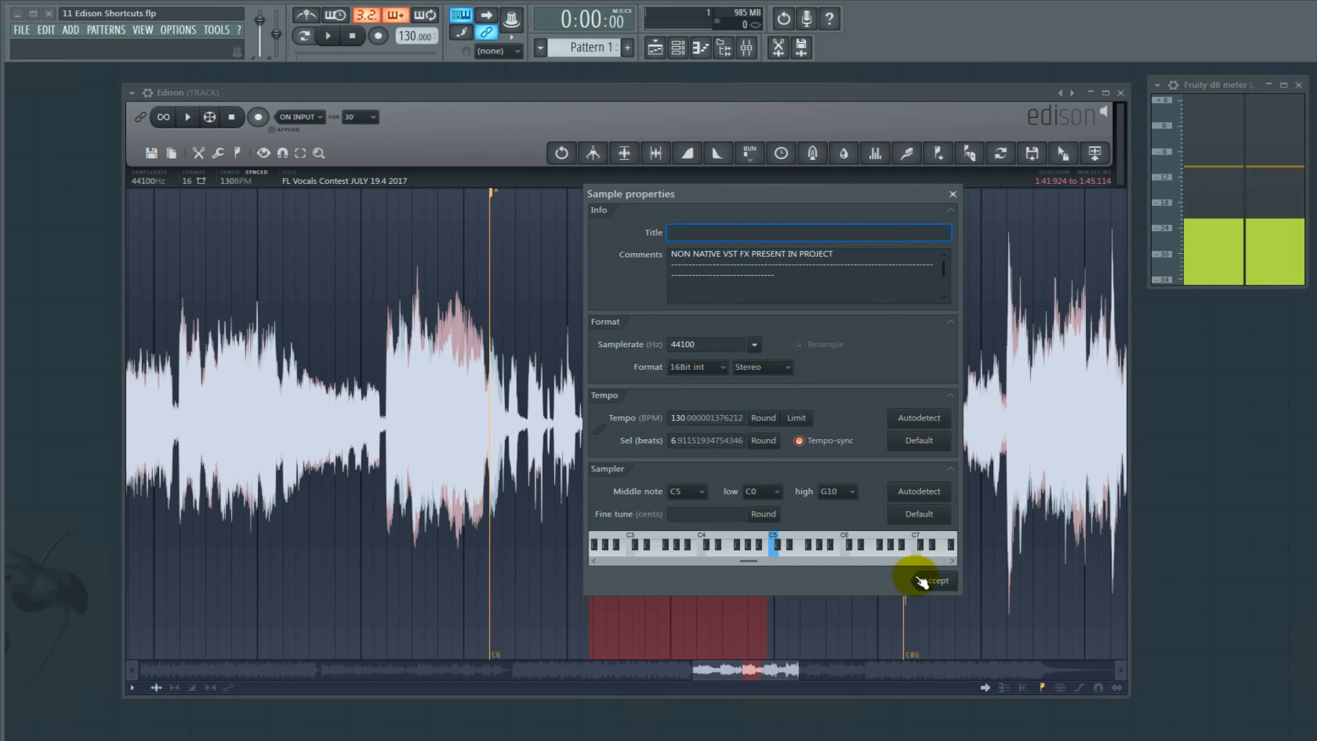
{"action": "left_click", "coordinate": [638, 218]}
Step: Try clearing the comments in the sample properties, discard the change, and reopen the properties briefly to check them
{"action": "key", "text": "F2"}
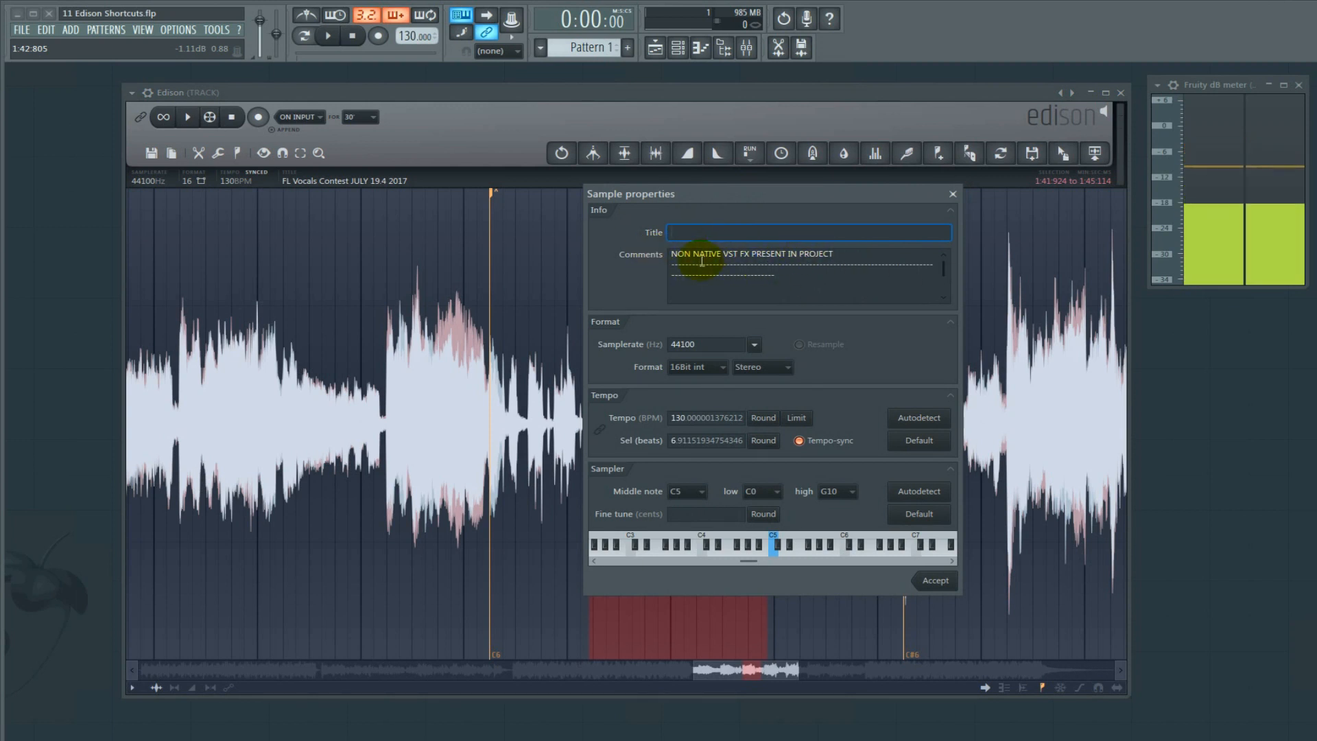
{"action": "left_click_drag", "start_coordinate": [676, 258], "coordinate": [817, 284]}
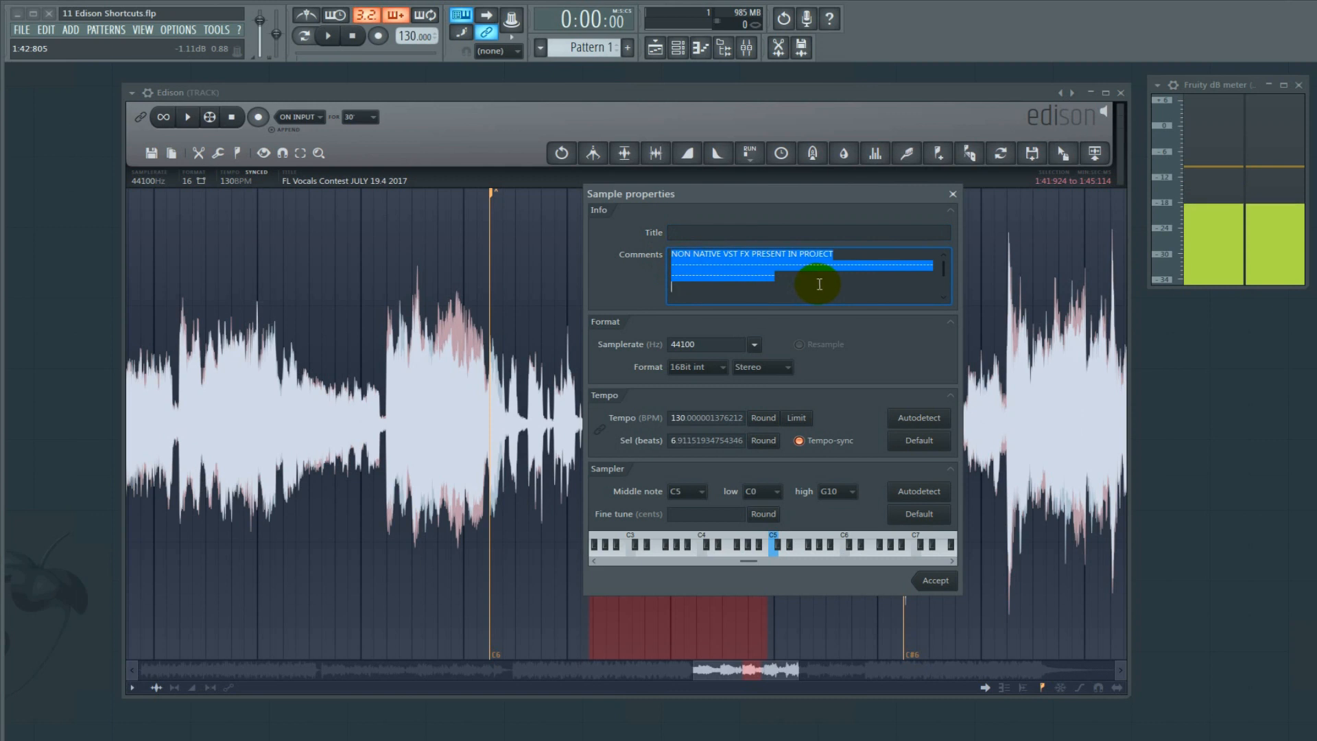
{"action": "key", "text": "Delete"}
{"action": "left_click", "coordinate": [691, 232]}
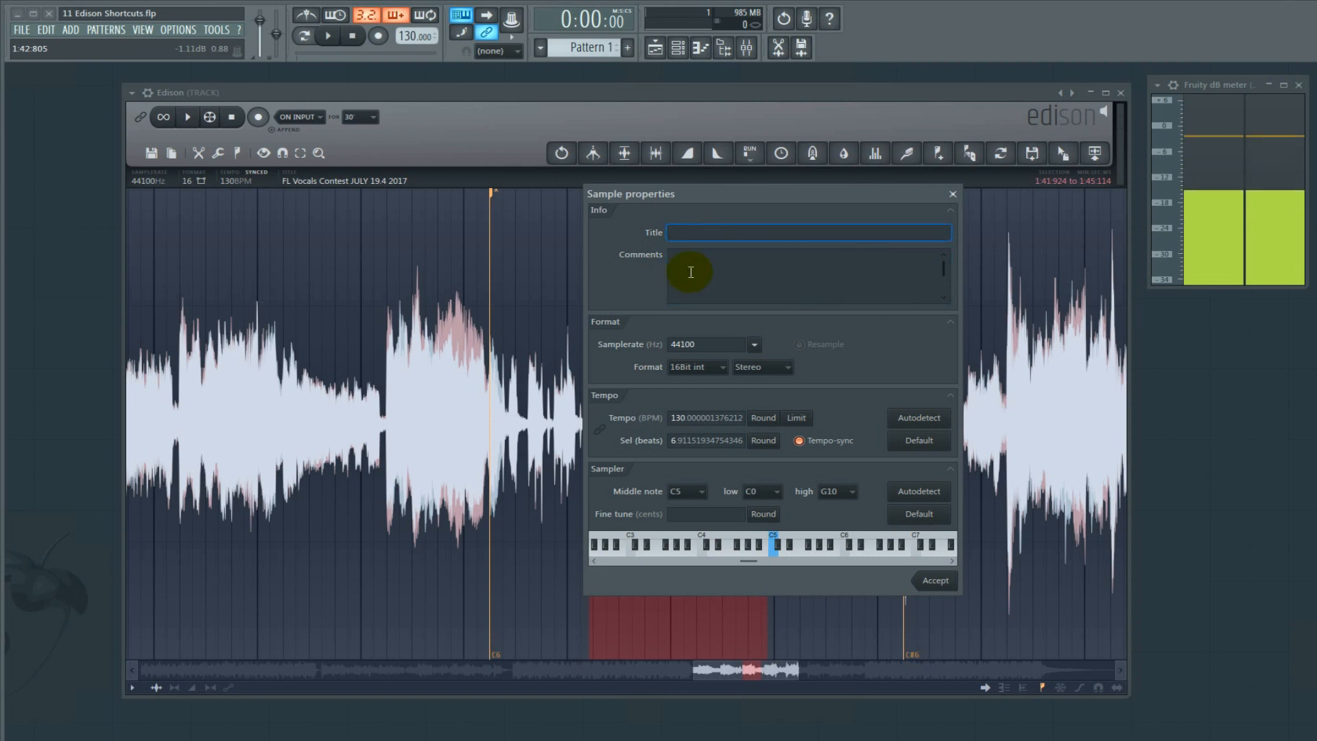
{"action": "left_click", "coordinate": [953, 194]}
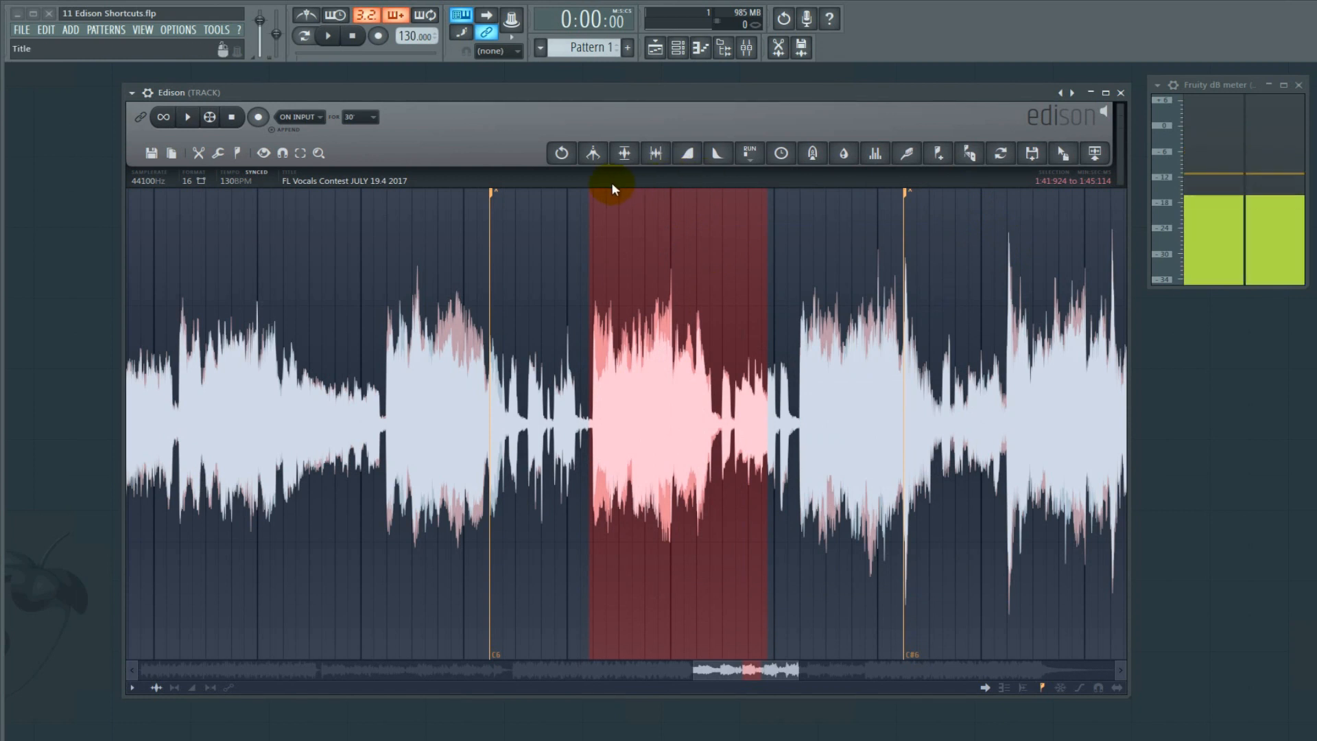
{"action": "left_click", "coordinate": [679, 177]}
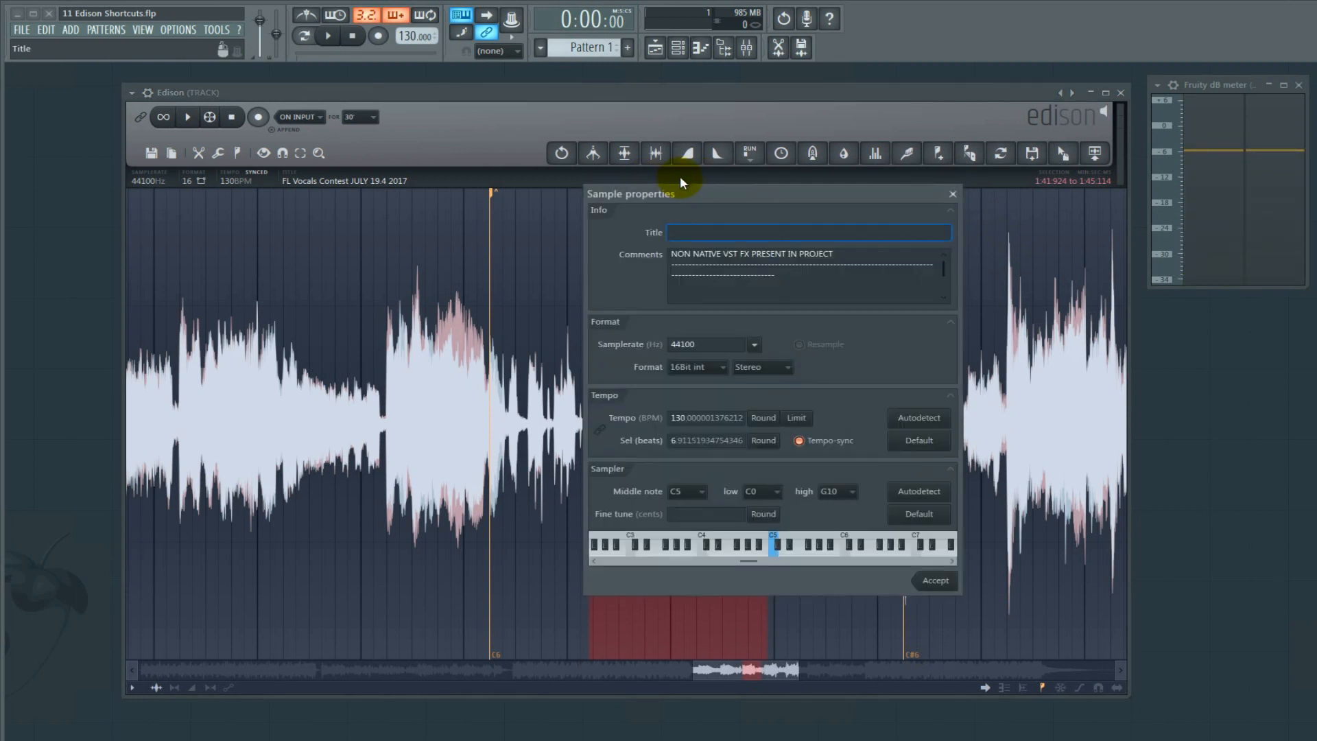
{"action": "left_click", "coordinate": [953, 194]}
Step: Select the short section from 1:44:190 to 1:44:568 and open the Clean up (denoise) tool for it
{"action": "left_click_drag", "start_coordinate": [736, 307], "coordinate": [716, 312]}
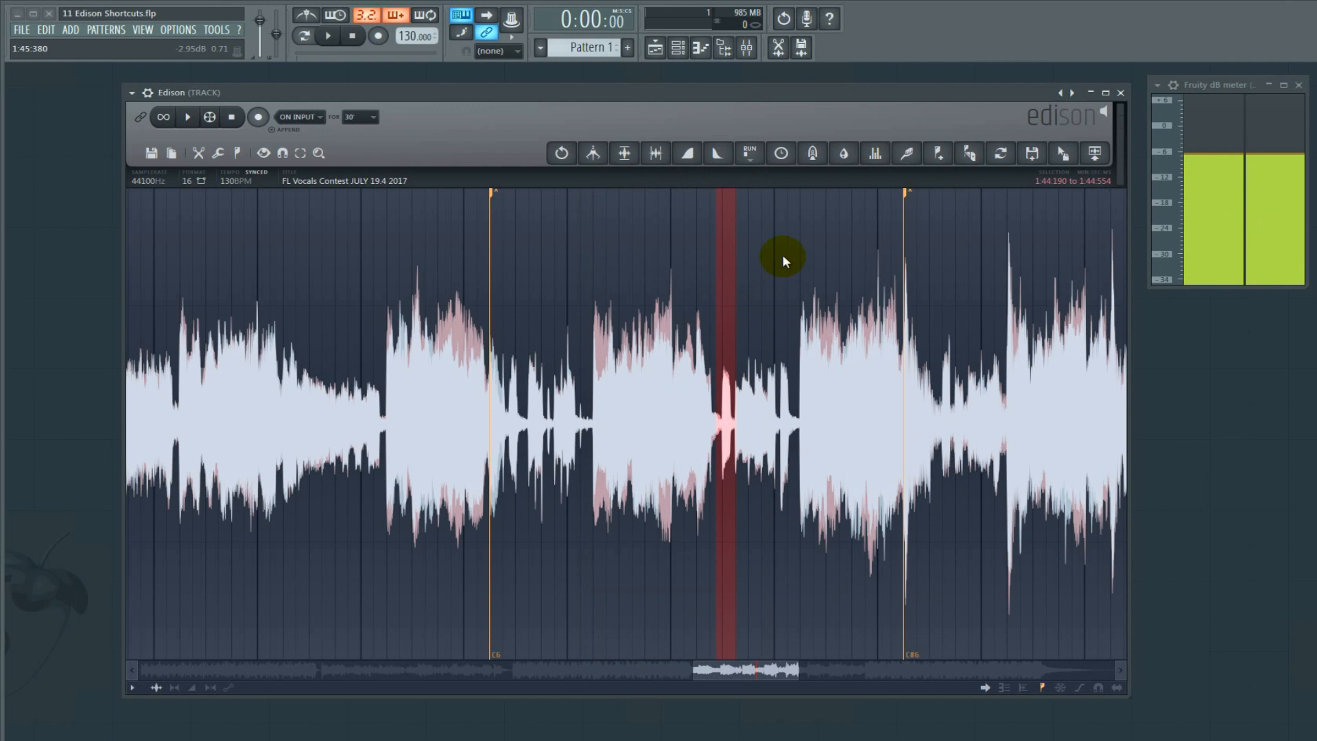
{"action": "mouse_move", "coordinate": [731, 271]}
{"action": "left_mouse_down"}
{"action": "mouse_move", "coordinate": [751, 275]}
{"action": "mouse_move", "coordinate": [736, 281]}
{"action": "left_mouse_up"}
{"action": "key", "text": "ctrl+u"}
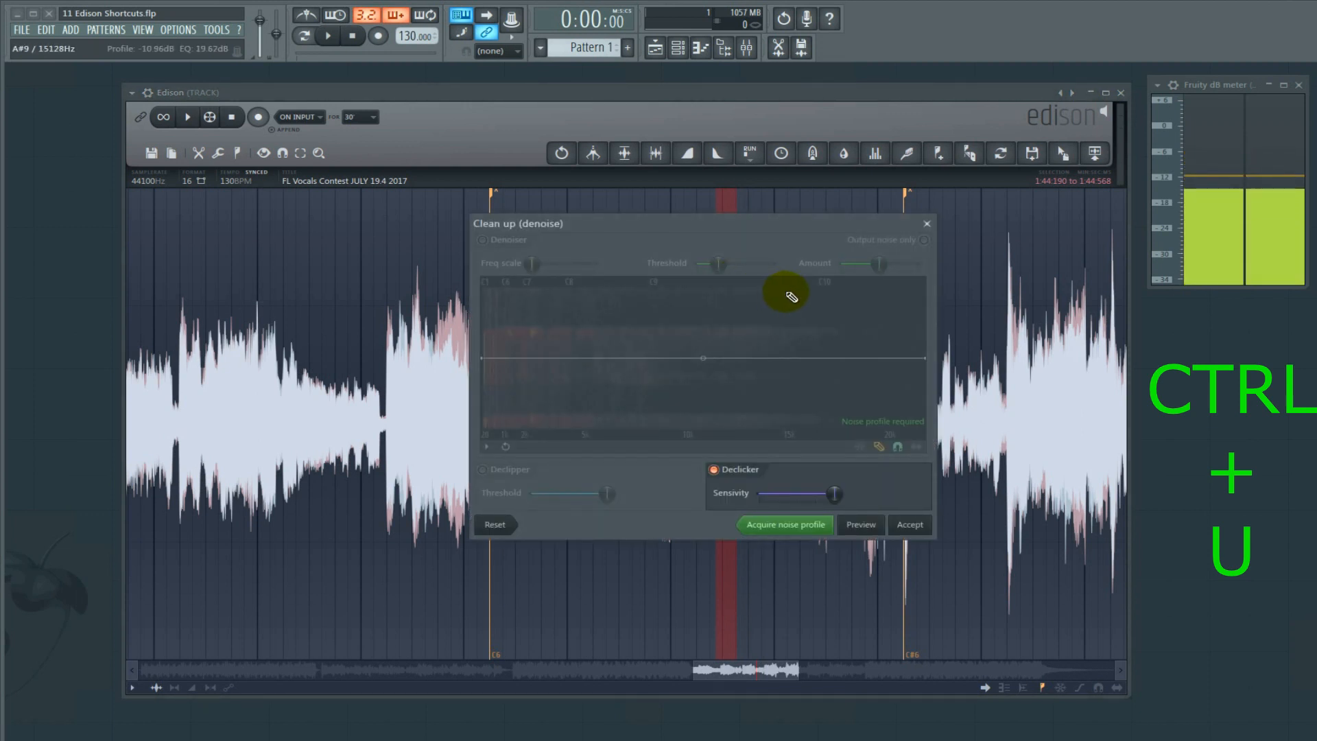
Step: Toggle the Denoiser on and off and the Declicker off and on, and close the Clean up tool without applying it
{"action": "left_click", "coordinate": [482, 239]}
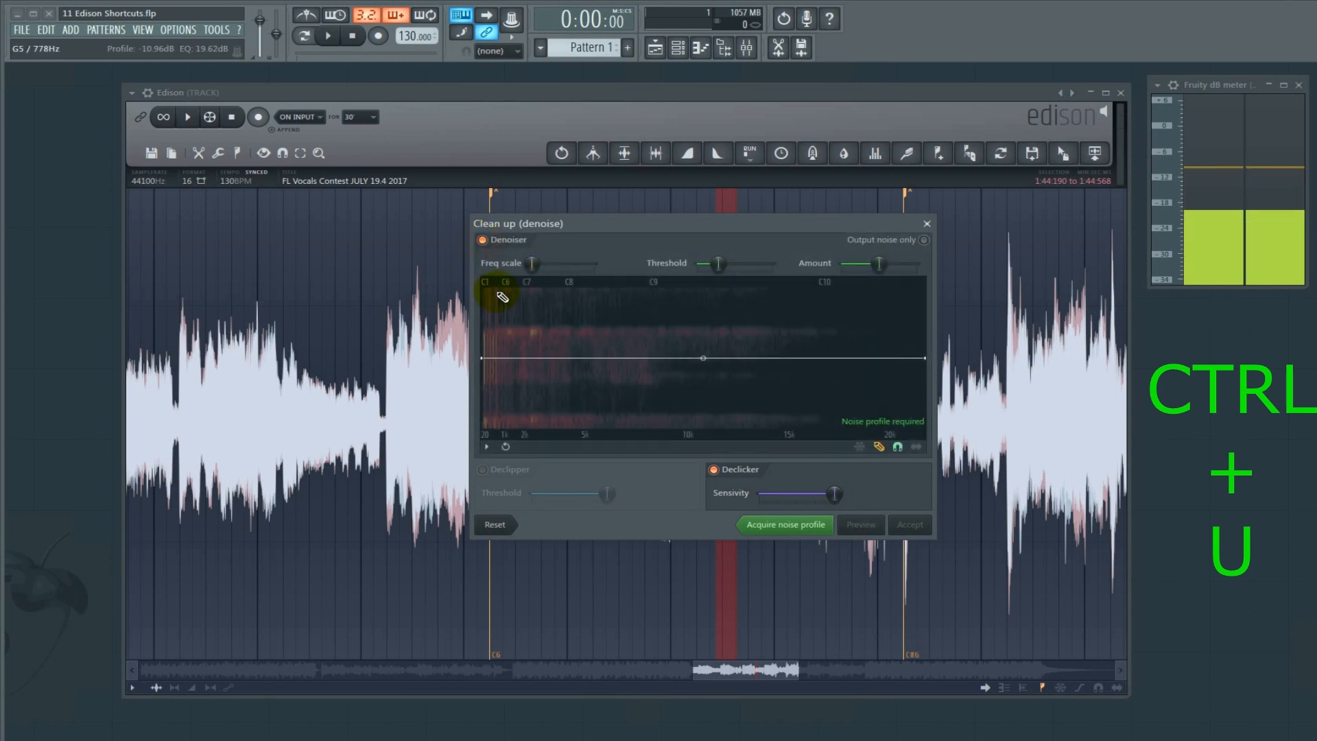
{"action": "left_click", "coordinate": [482, 240]}
{"action": "left_click", "coordinate": [714, 470]}
{"action": "left_click", "coordinate": [714, 470]}
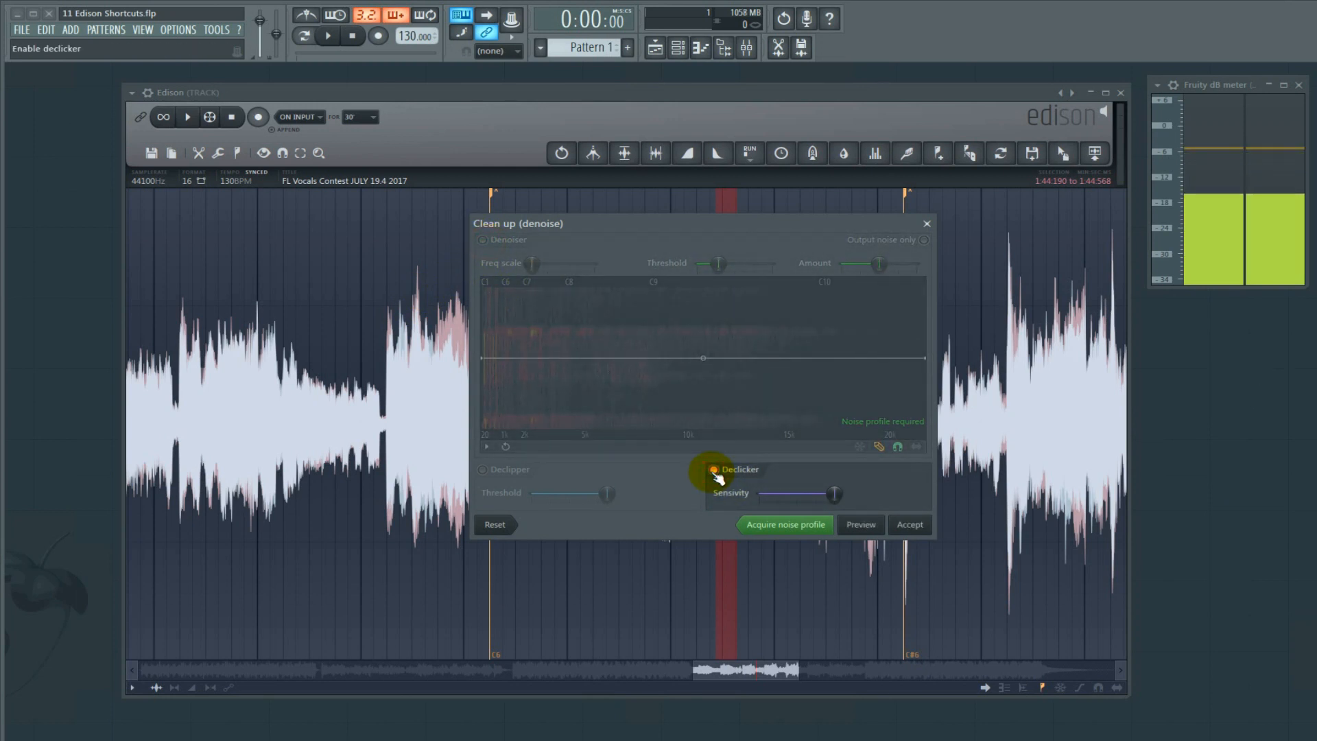
{"action": "left_click", "coordinate": [927, 224]}
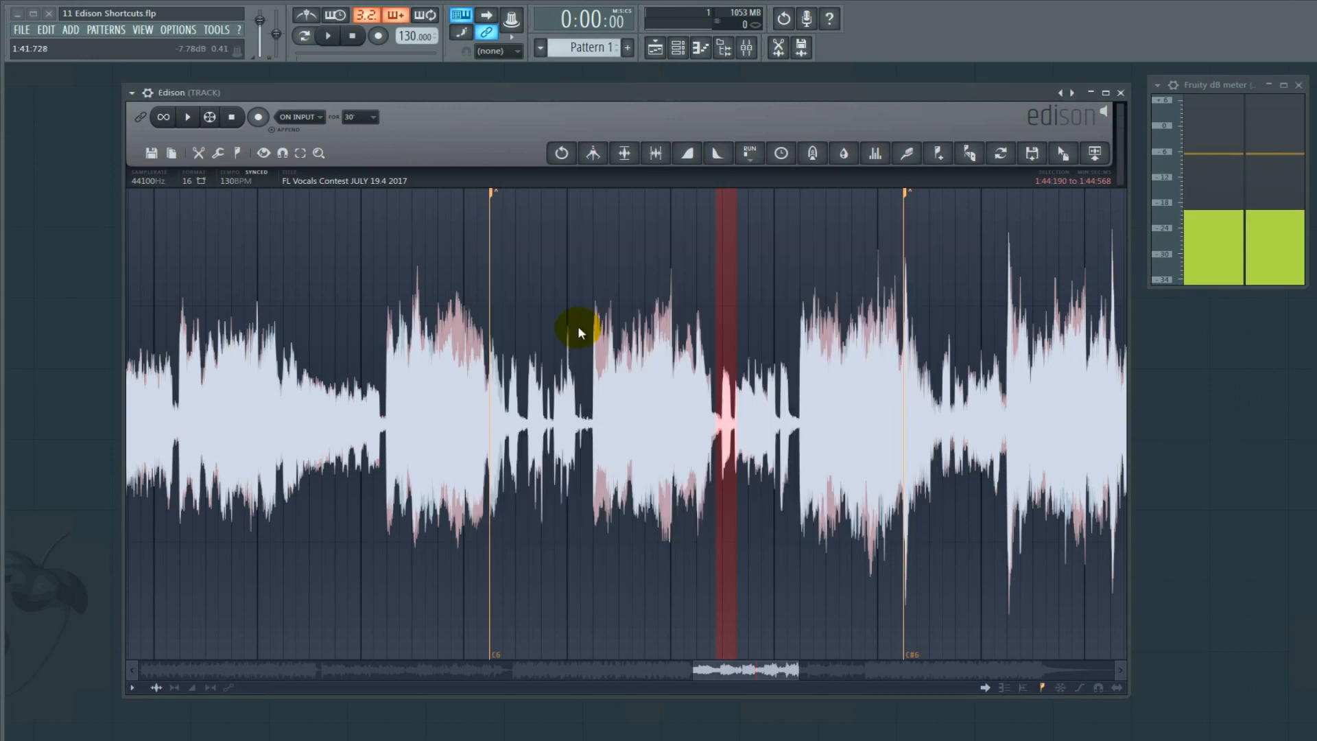
{"action": "scroll", "coordinate": [579, 459], "scroll_direction": "up", "scroll_amount": 2}
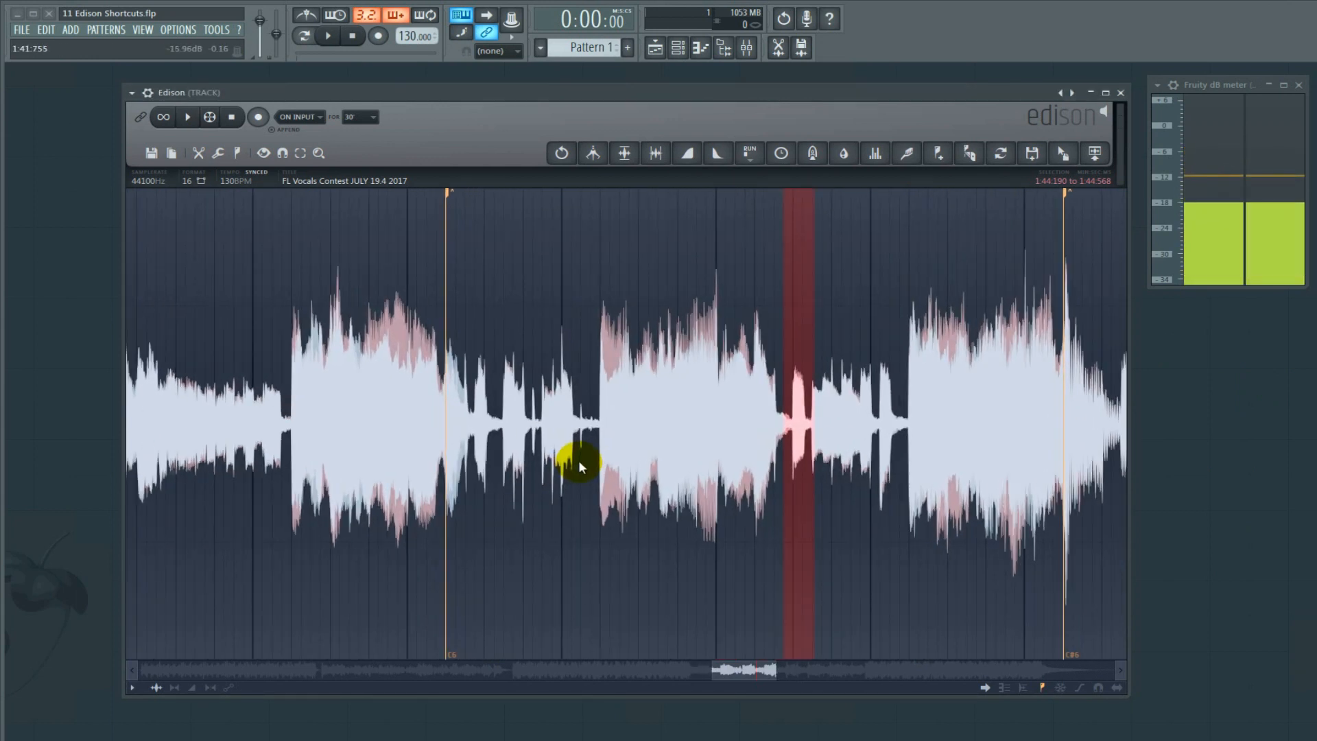
Step: Select the quiet section from 1:41:837 to 1:41:991 and reduce its left/right level to about 47% with the Amp tool
{"action": "scroll", "coordinate": [578, 456], "scroll_direction": "up", "scroll_amount": 3}
{"action": "left_click_drag", "start_coordinate": [590, 382], "coordinate": [619, 306]}
{"action": "key", "text": "alt+a"}
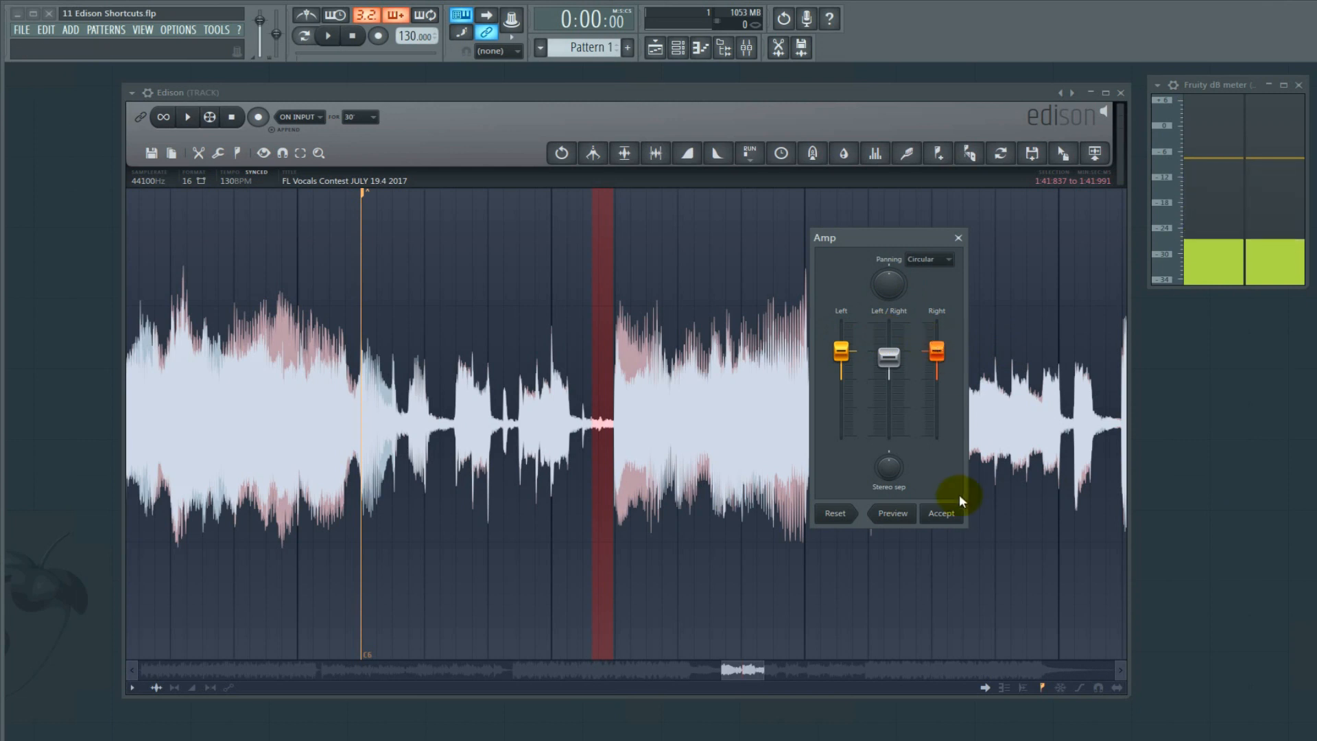
{"action": "left_click_drag", "start_coordinate": [906, 376], "coordinate": [899, 366]}
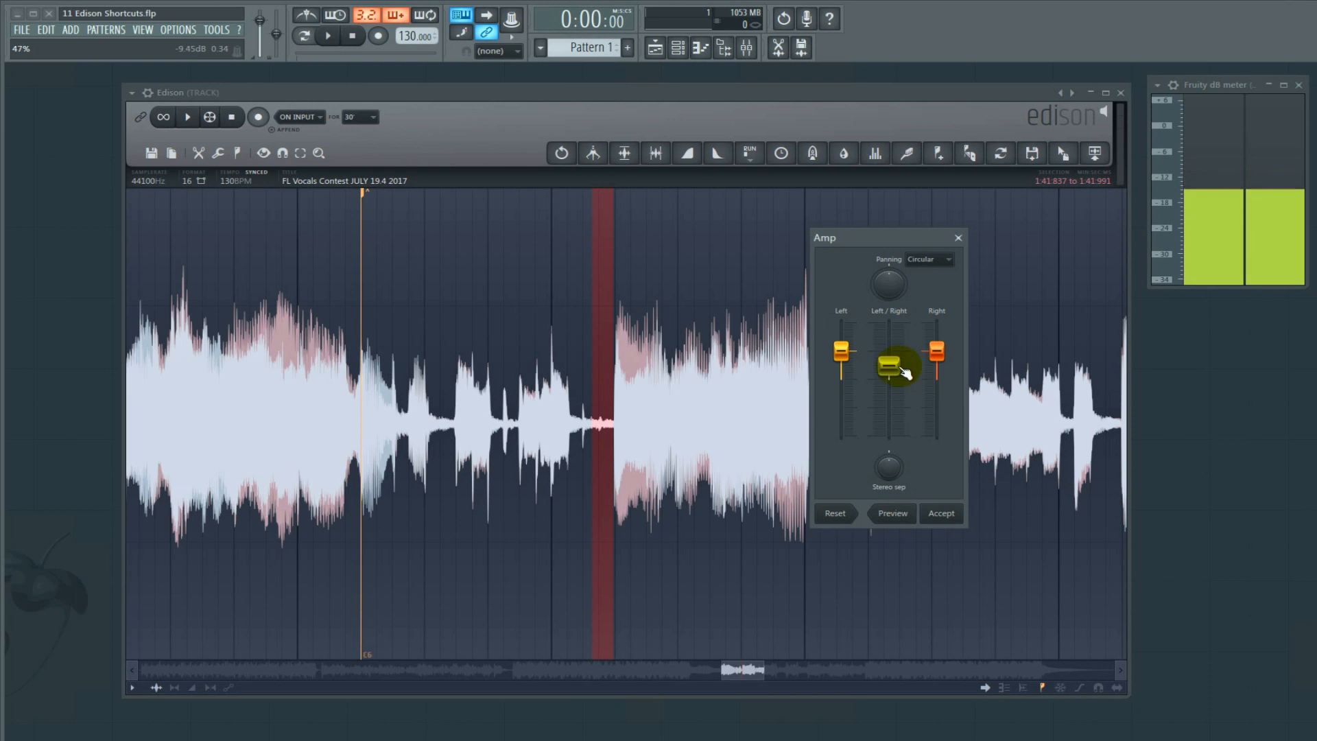
{"action": "left_click", "coordinate": [941, 514]}
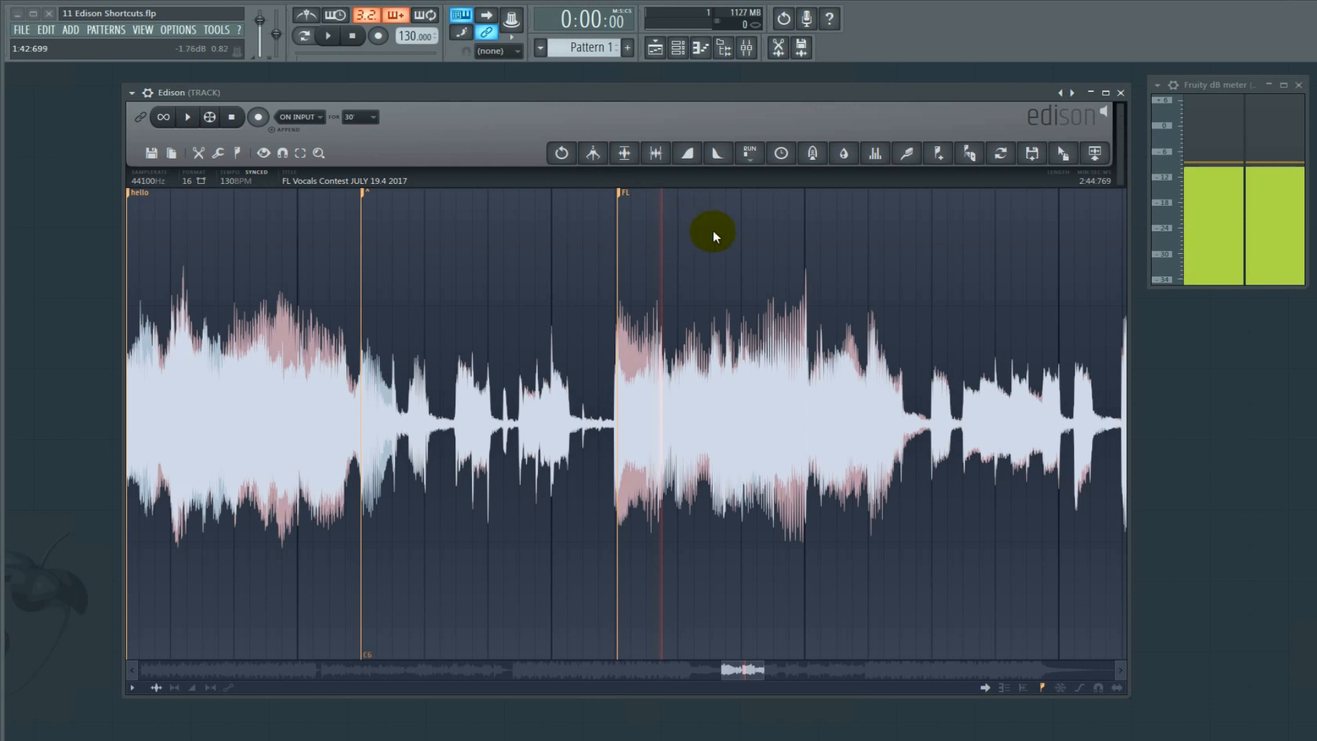
Step: Turn on snap to grid and add a marker named GOL to the right of the FL marker, at about 1:42:700
{"action": "left_click_drag", "start_coordinate": [724, 229], "coordinate": [803, 227]}
{"action": "key", "text": "m"}
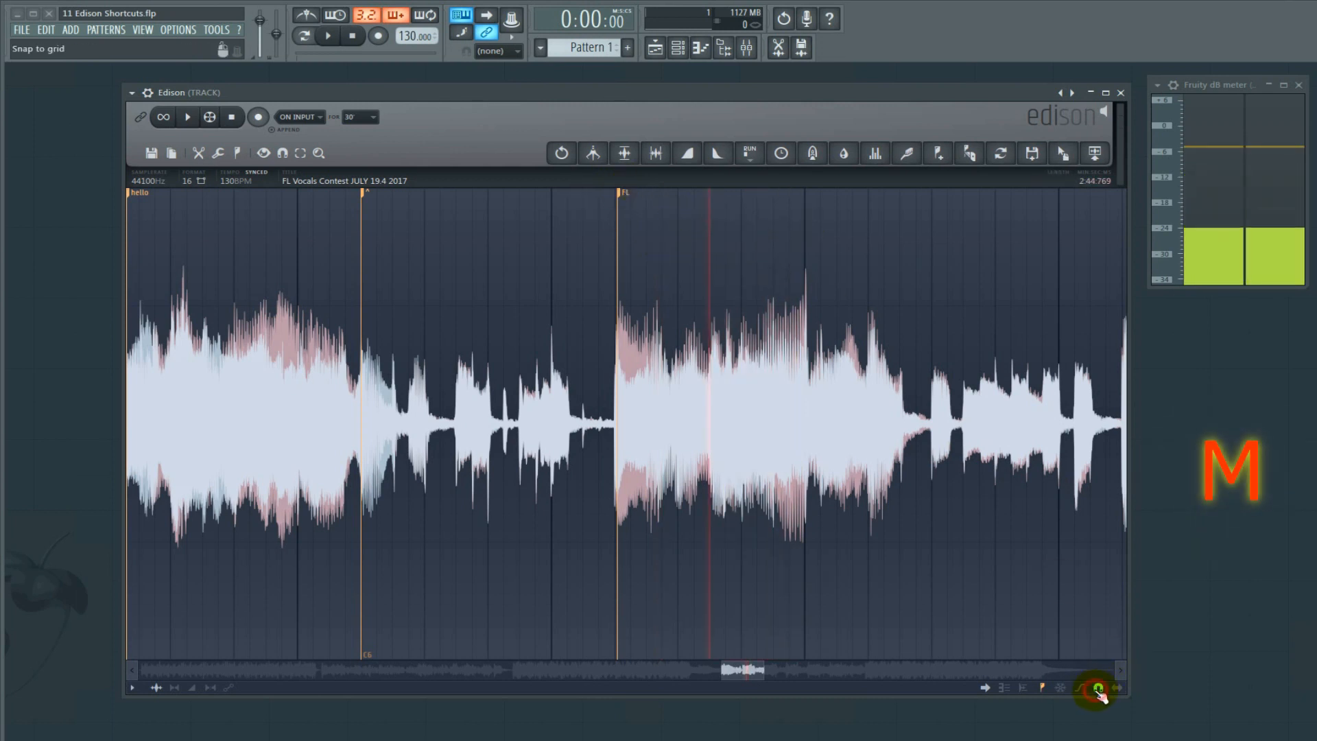
{"action": "mouse_move", "coordinate": [717, 302]}
{"action": "left_mouse_down"}
{"action": "mouse_move", "coordinate": [862, 254]}
{"action": "mouse_move", "coordinate": [773, 258]}
{"action": "mouse_move", "coordinate": [826, 248]}
{"action": "mouse_move", "coordinate": [711, 237]}
{"action": "mouse_move", "coordinate": [751, 237]}
{"action": "left_mouse_up"}
{"action": "type", "text": "mGOL"}
{"action": "key", "text": "Return"}
{"action": "left_click", "coordinate": [712, 235]}
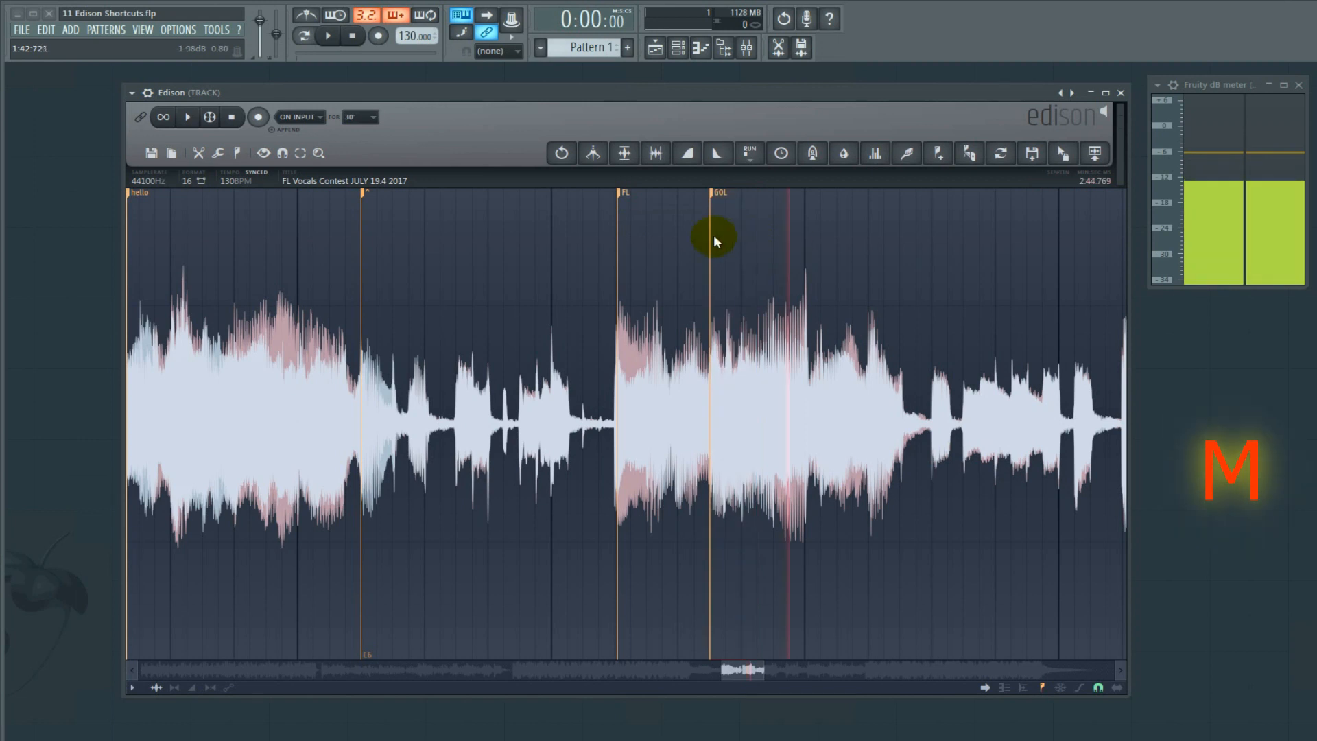
Step: Place the cursor at 1:43:264, right of the GOL marker, and add a marker named REFLEX
{"action": "left_click_drag", "start_coordinate": [738, 236], "coordinate": [762, 235]}
{"action": "left_click", "coordinate": [786, 226]}
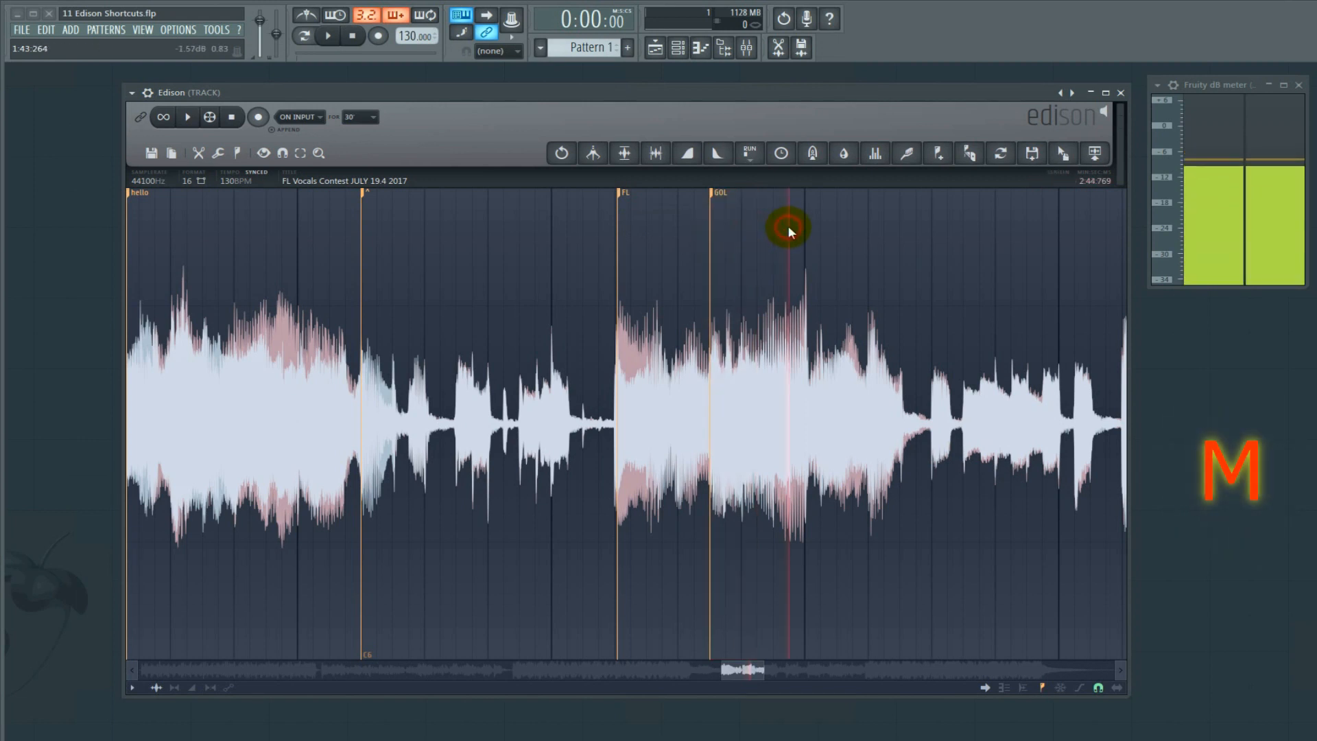
{"action": "type", "text": "m"}
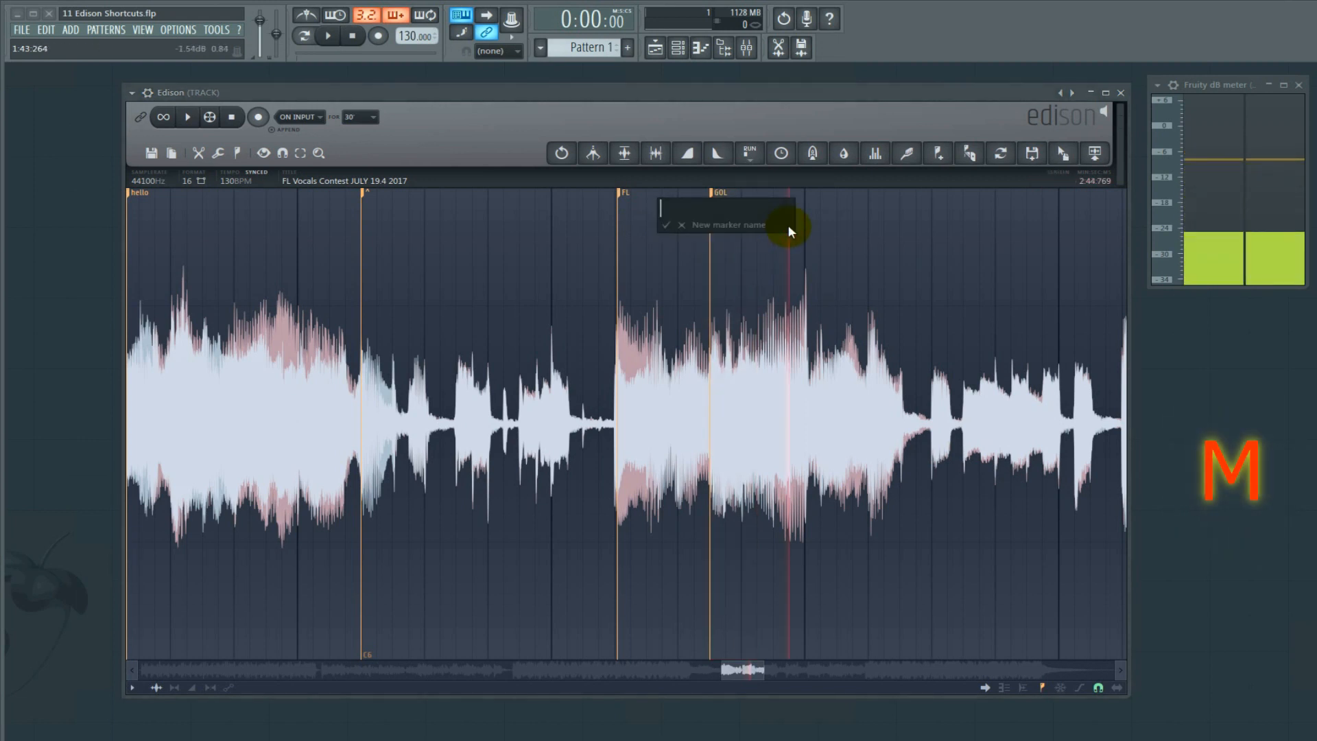
{"action": "type", "text": "REFLEX"}
{"action": "key", "text": "Return"}
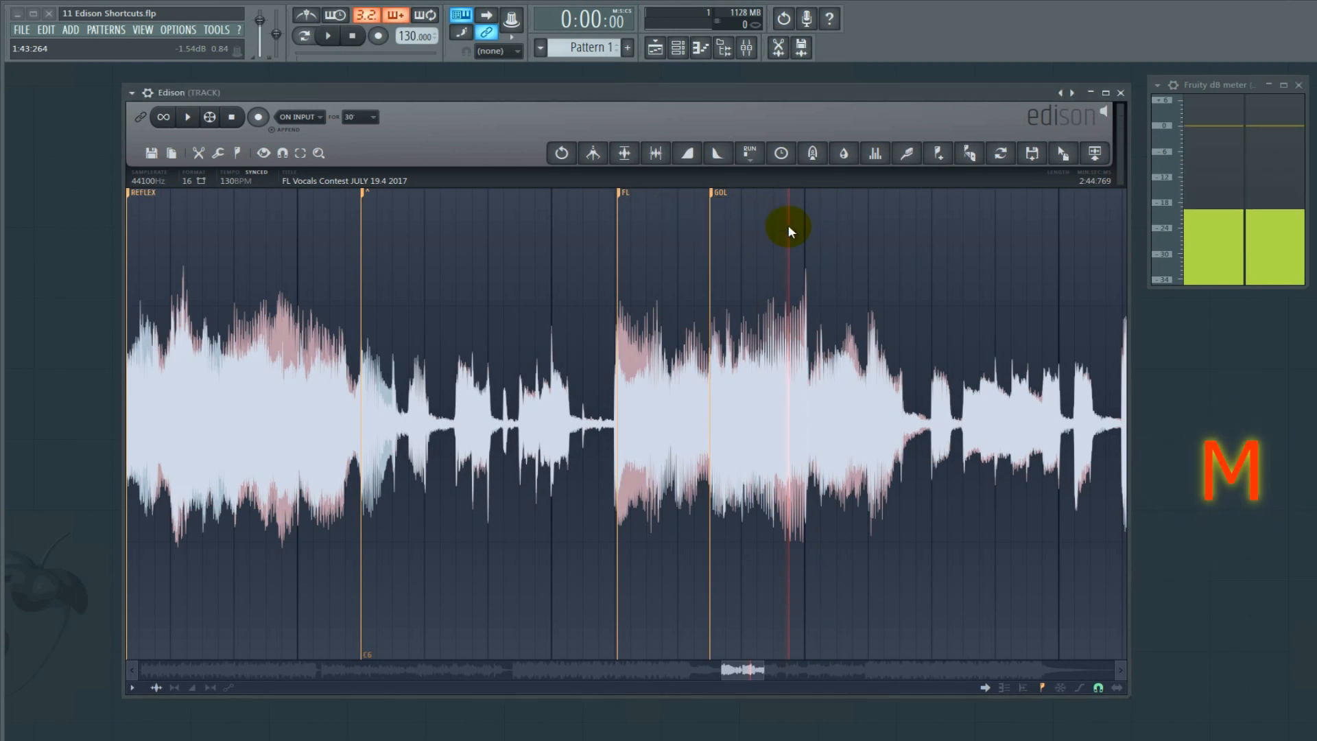